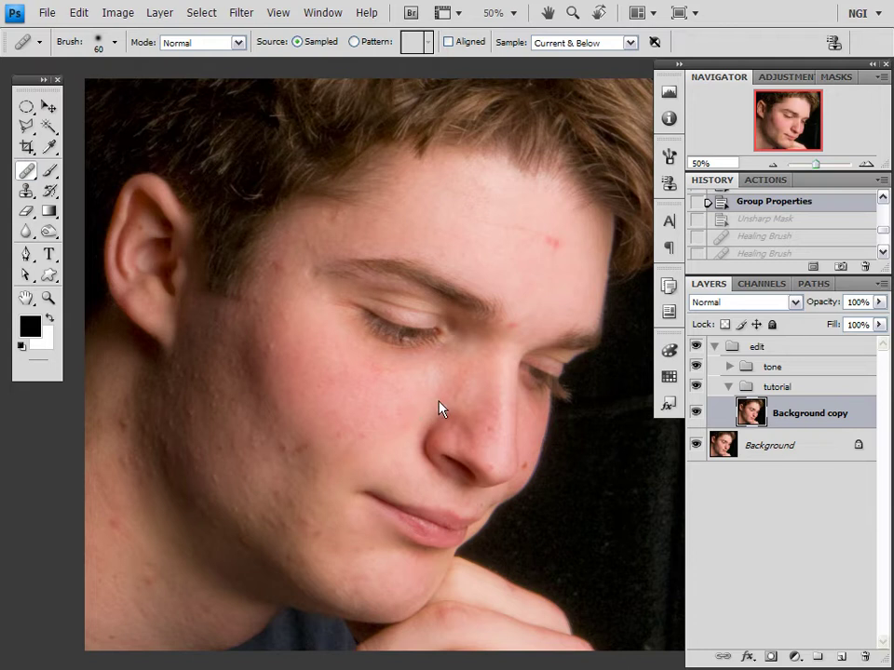
Step: Start an Unsharp Mask on the Background copy layer and preview the skin below the eye
click(241, 13)
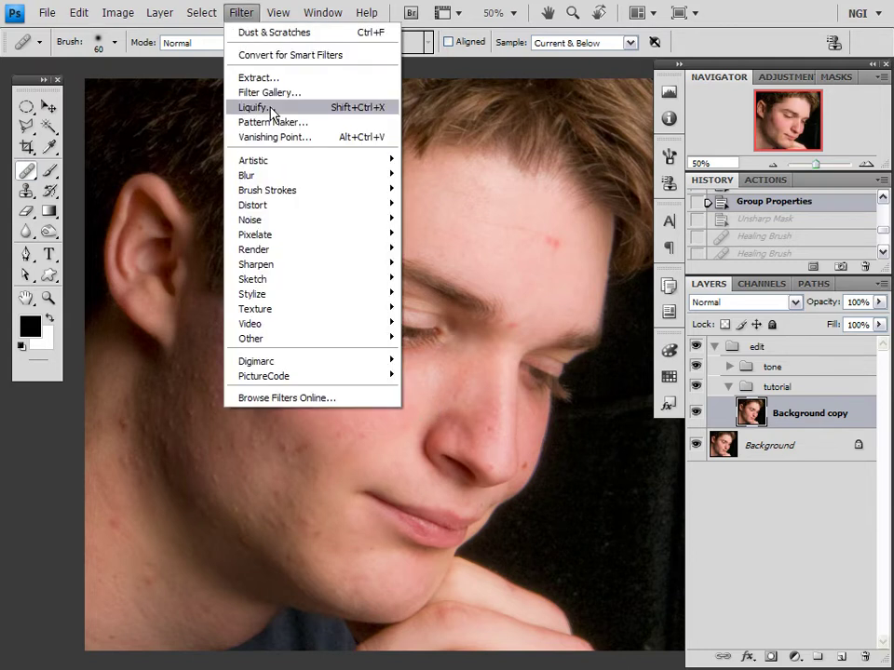
mouse_move(304, 270)
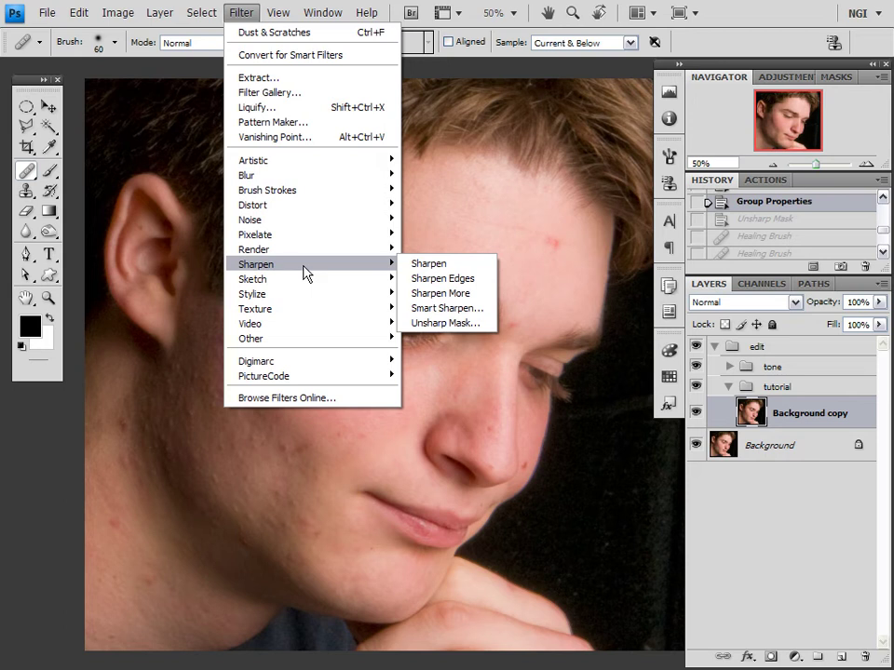
click(447, 323)
drag(653, 241, 696, 283)
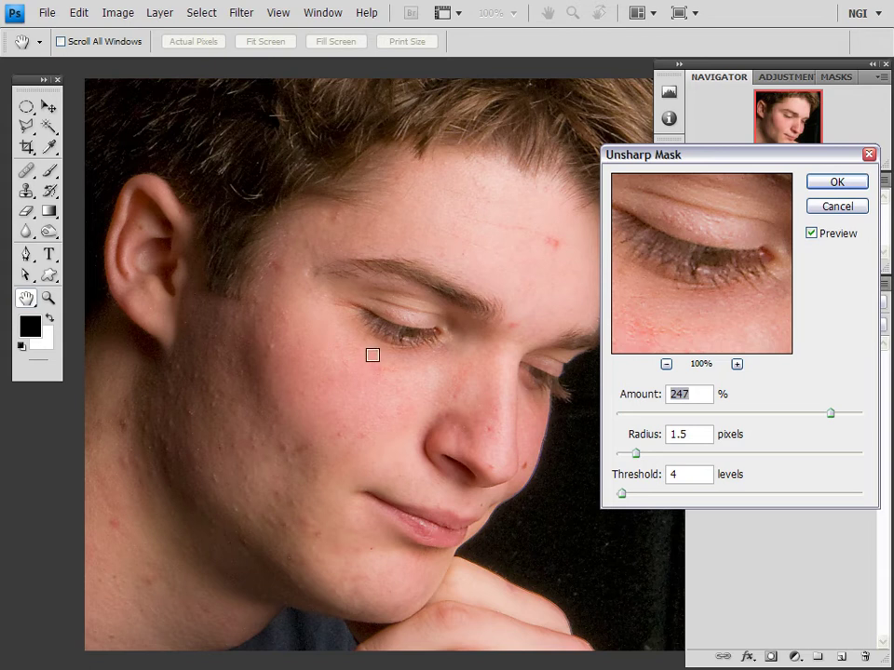
click(373, 353)
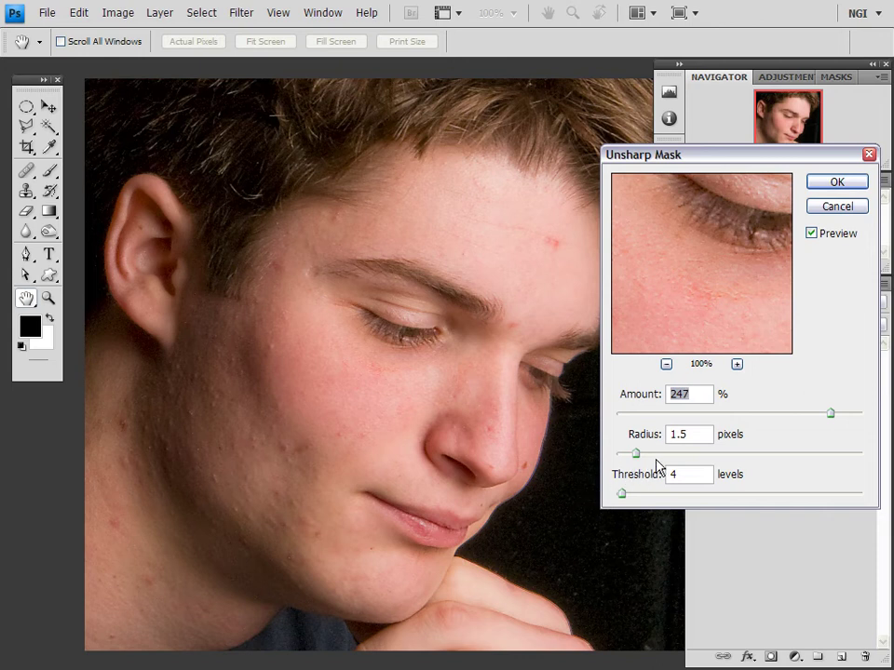
Step: Try an Unsharp Mask radius of 9.3 pixels and an amount of 468%, undoing each change
drag(637, 456, 708, 459)
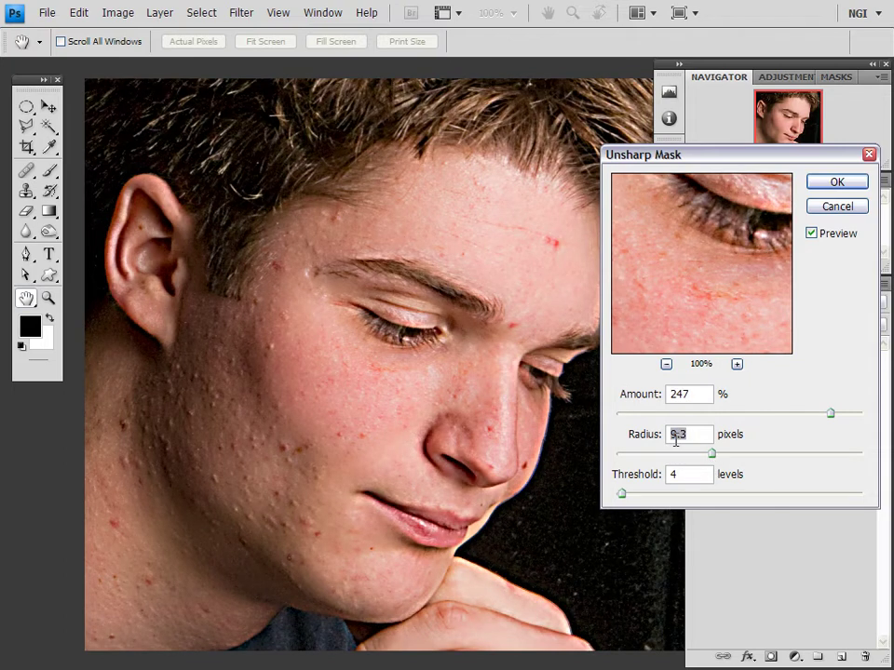
key(ctrl+z)
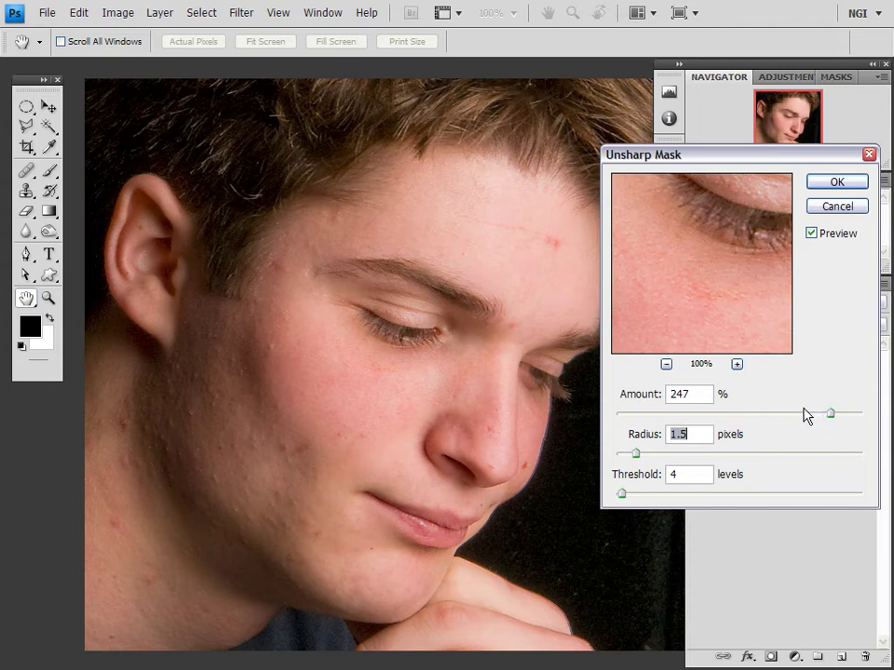
drag(830, 418, 855, 426)
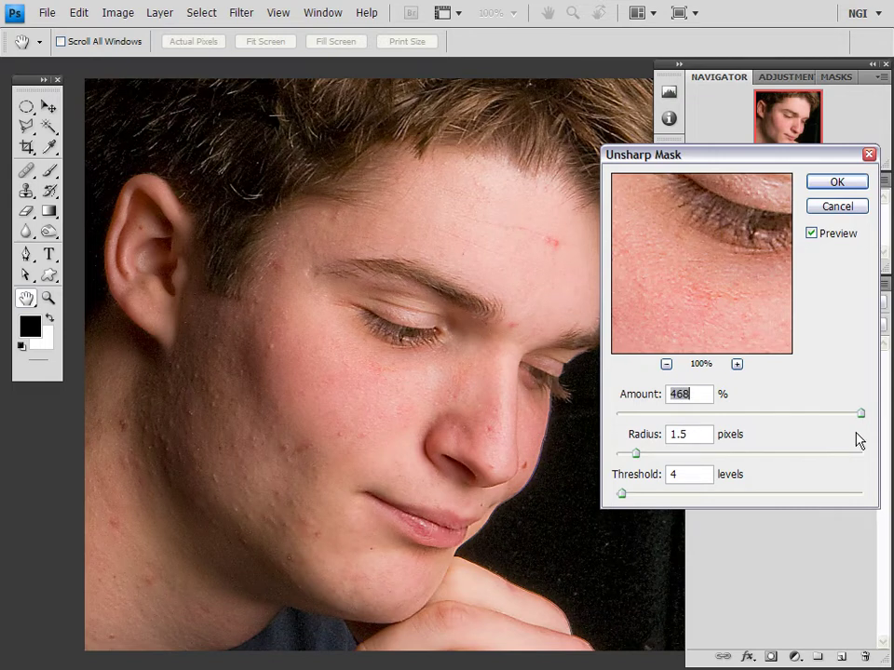
key(ctrl+z)
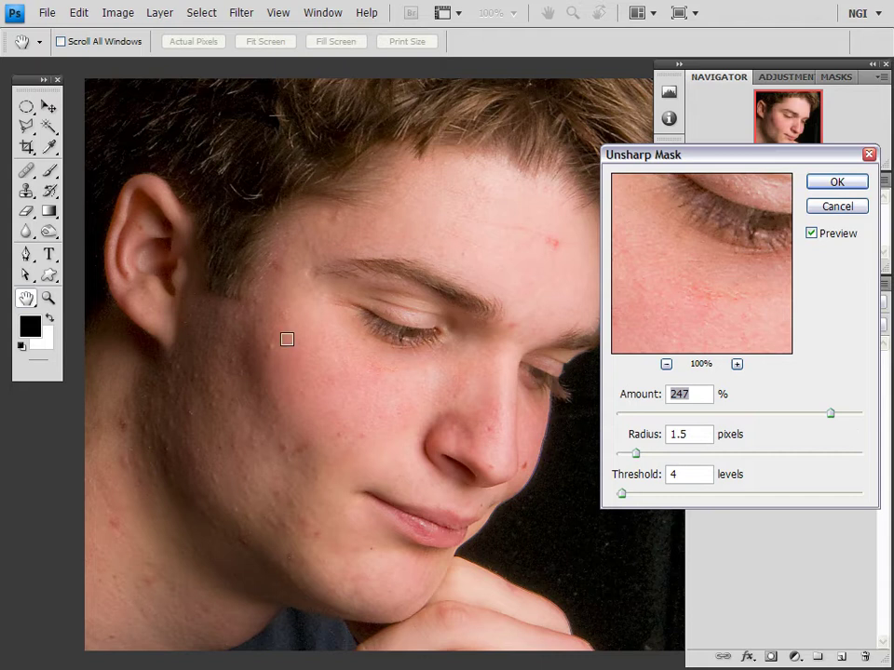
Step: Apply the Unsharp Mask with amount 247%, radius 1.5 pixels and threshold 4 levels
click(825, 186)
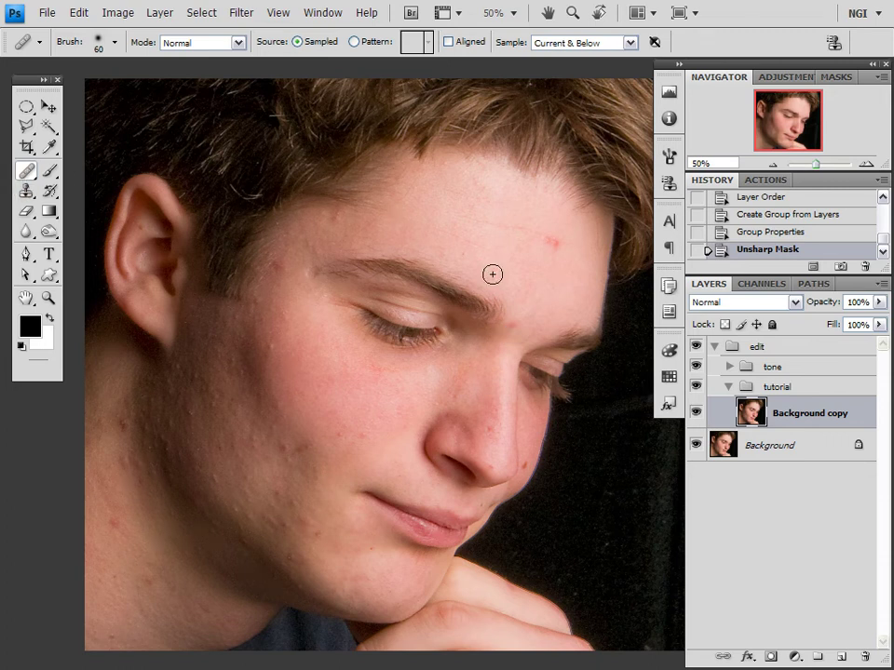
Step: Heal the red blemishes on the forehead, between the eyebrows, and on the temple, nose and neck with the Healing Brush
click(554, 244)
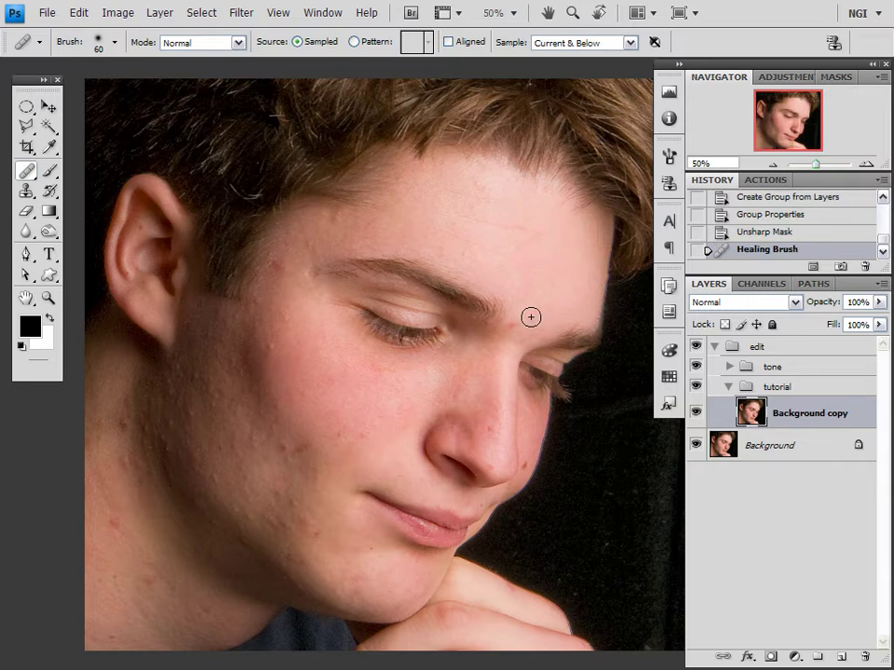
click(520, 323)
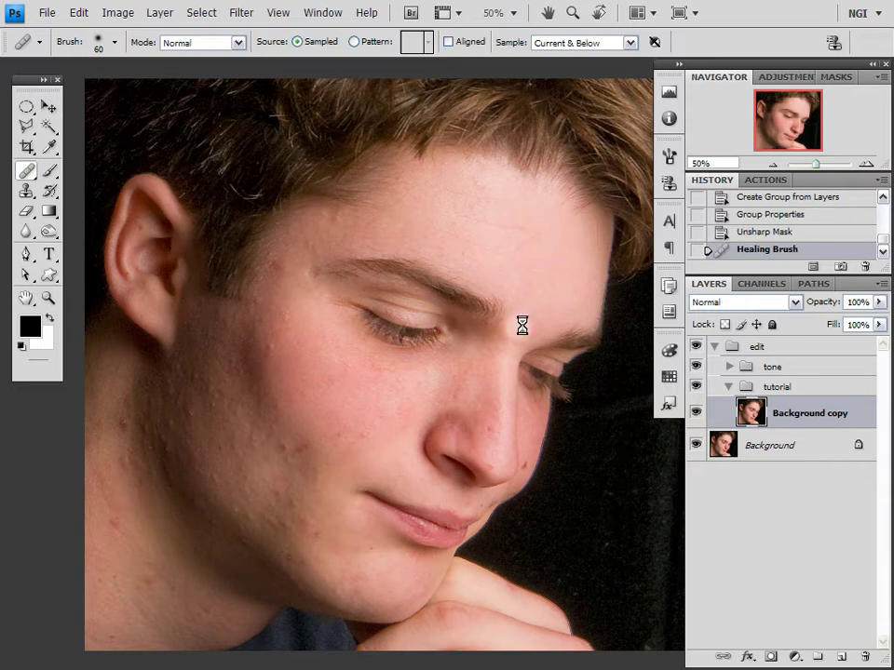
click(279, 266)
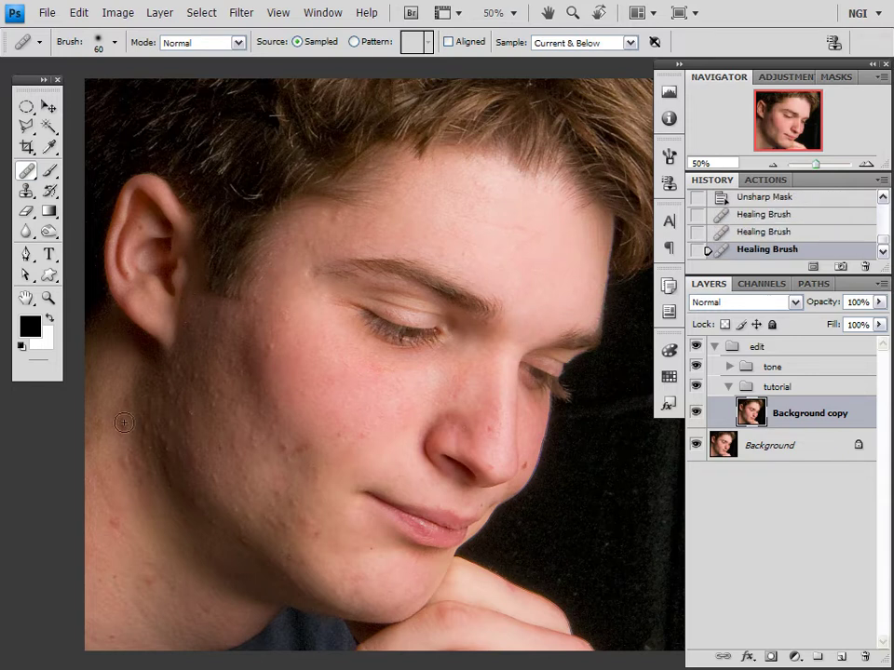
click(112, 522)
click(121, 455)
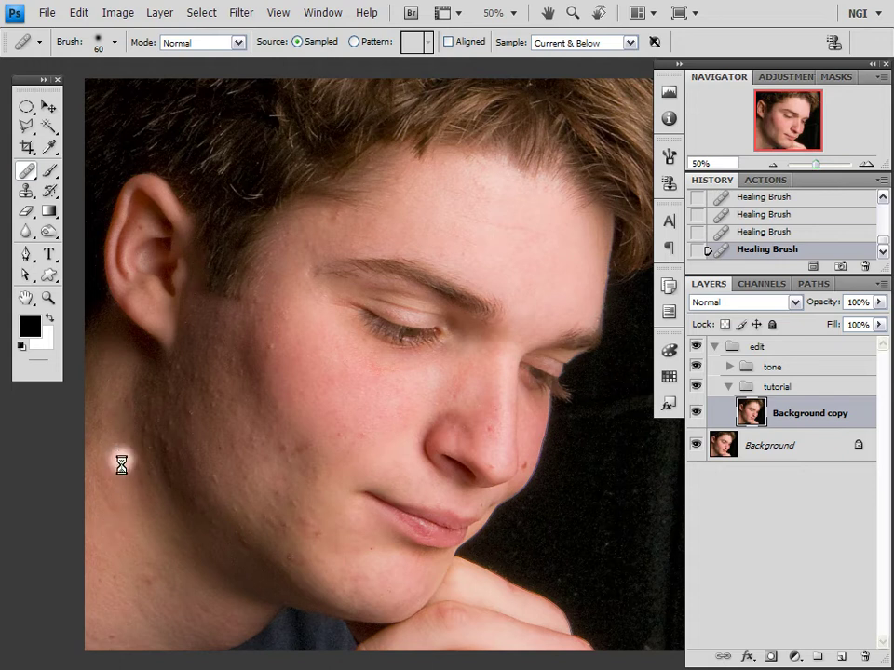
click(487, 427)
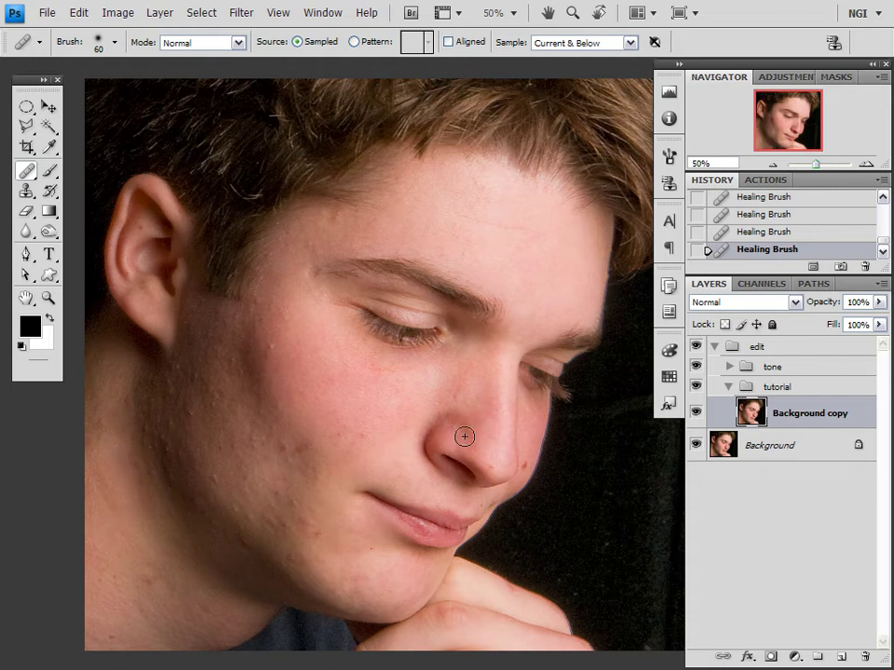
click(155, 582)
Step: Smooth the Background copy layer with Dust & Scratches at radius 13 pixels and threshold 8 levels, comparing the image with and without the preview
click(241, 13)
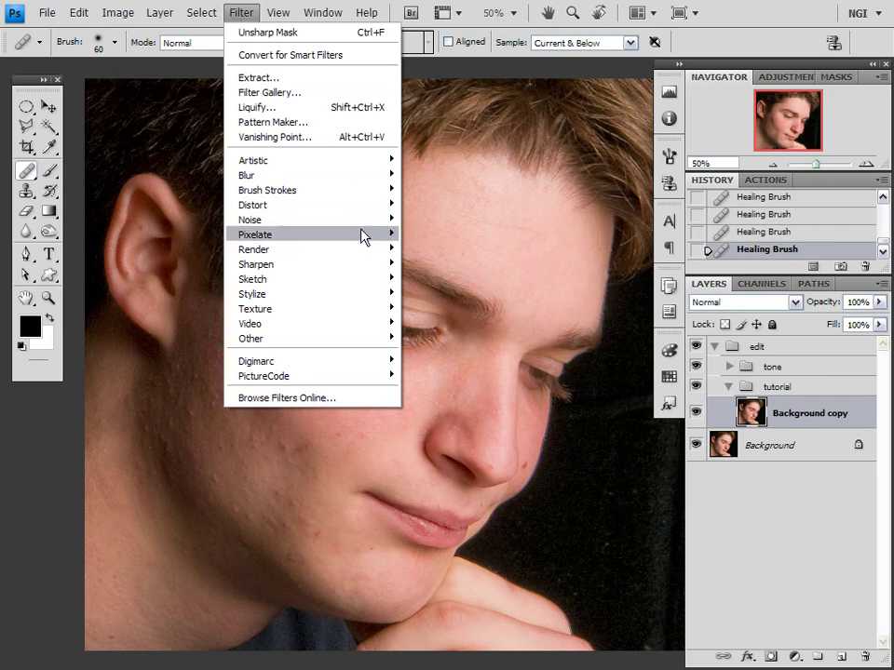
mouse_move(365, 224)
click(471, 252)
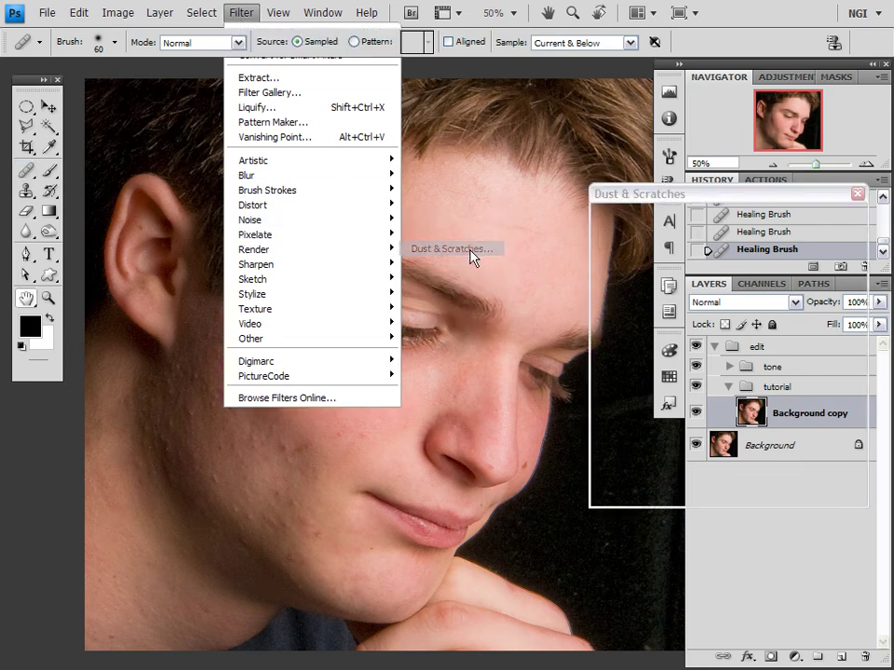
mouse_move(688, 334)
mouse_down()
mouse_move(758, 365)
mouse_move(690, 336)
mouse_move(684, 313)
mouse_move(675, 320)
mouse_up()
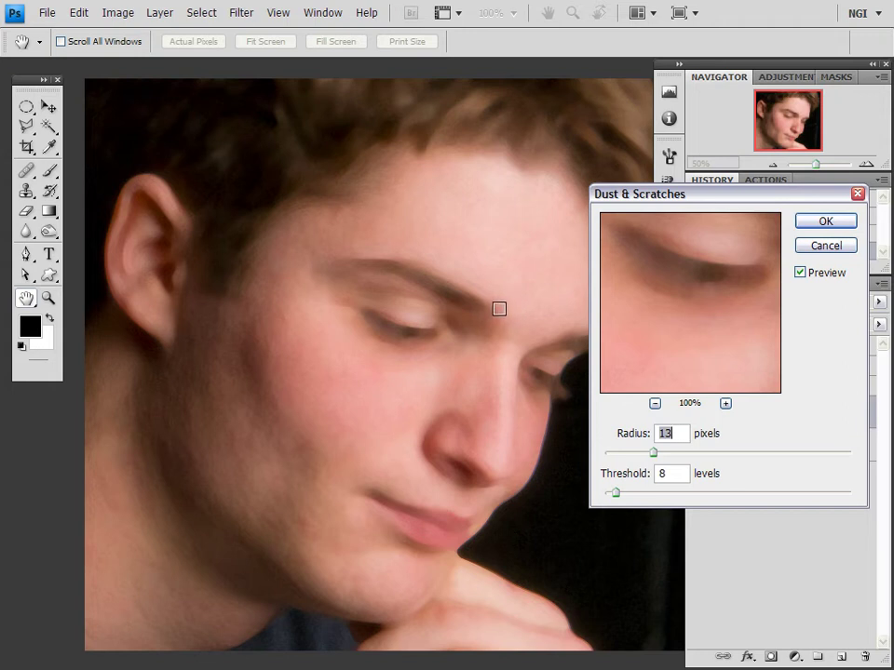
click(800, 273)
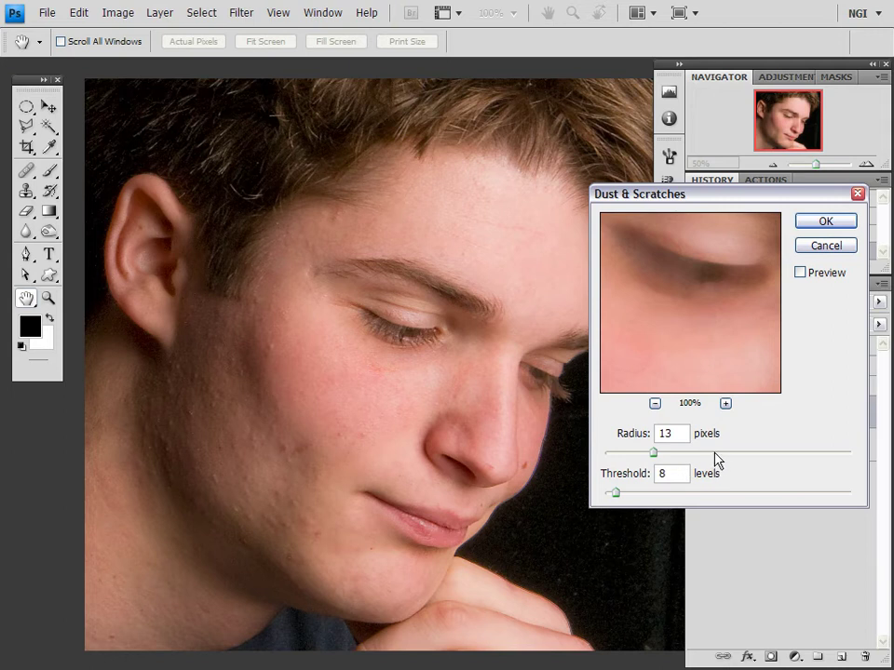
click(801, 273)
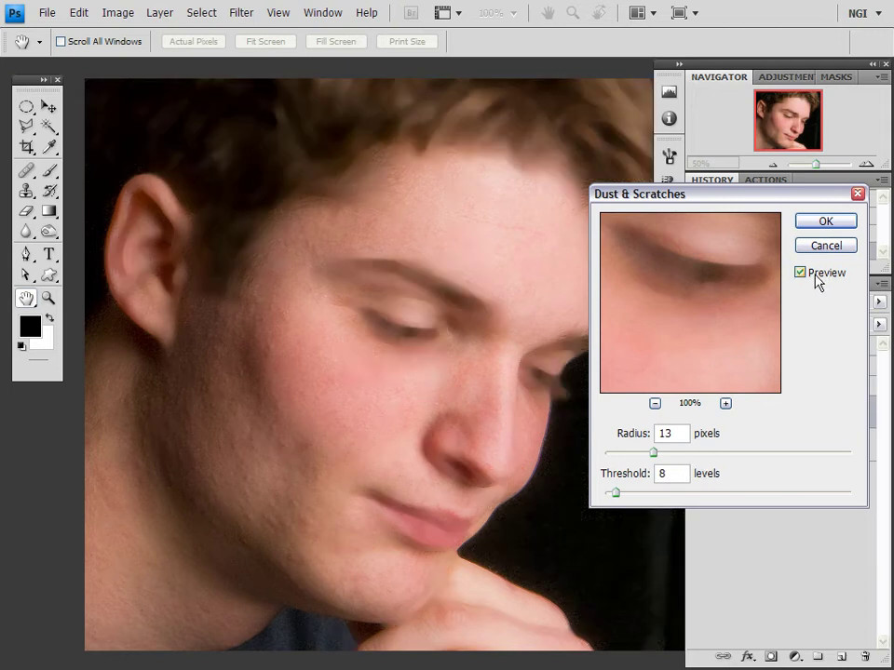
click(801, 273)
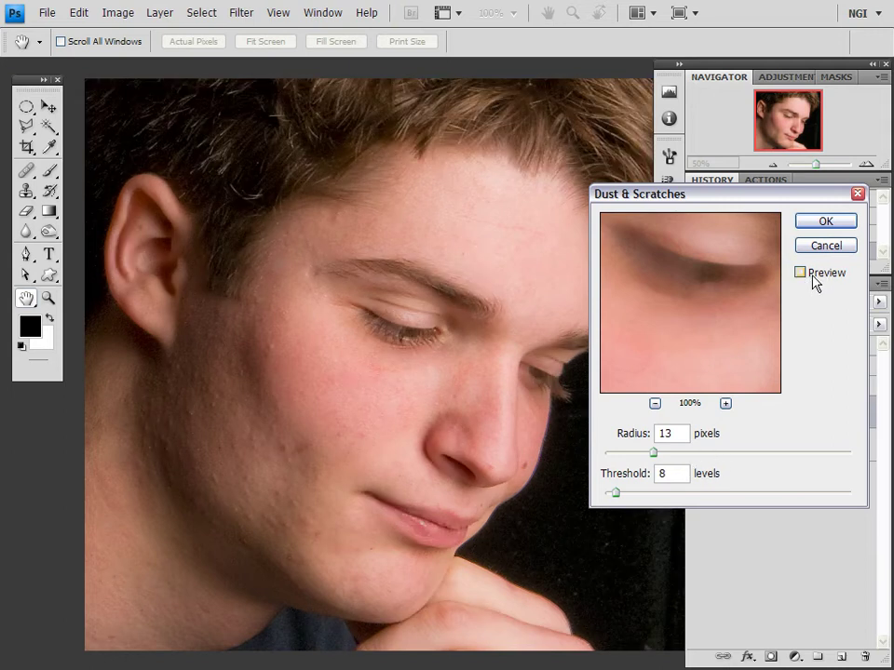
click(801, 273)
click(820, 223)
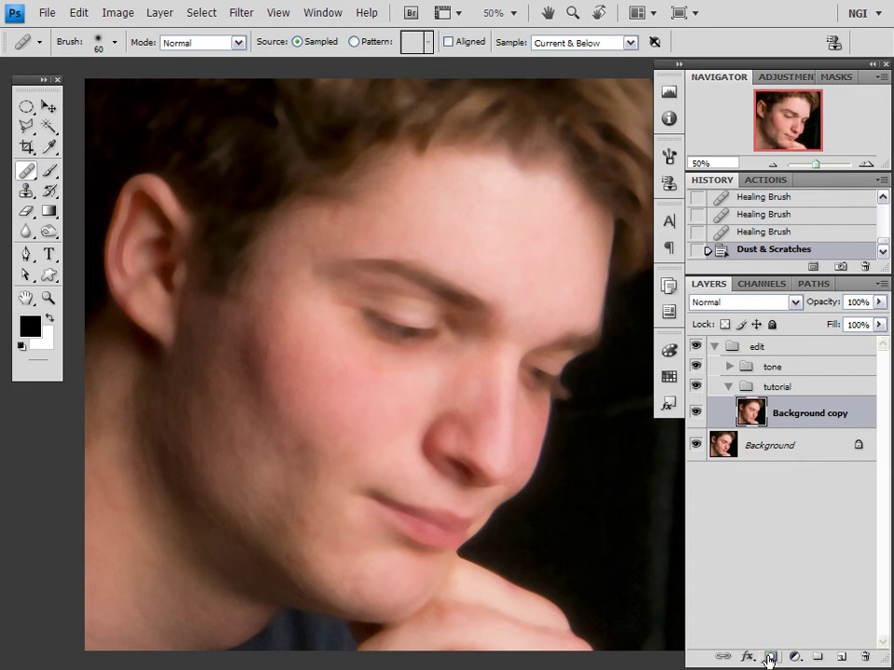
Step: Add a black layer mask that hides the smoothed Background copy layer, and enlarge the Brush tool to size 80
alt+click(771, 659)
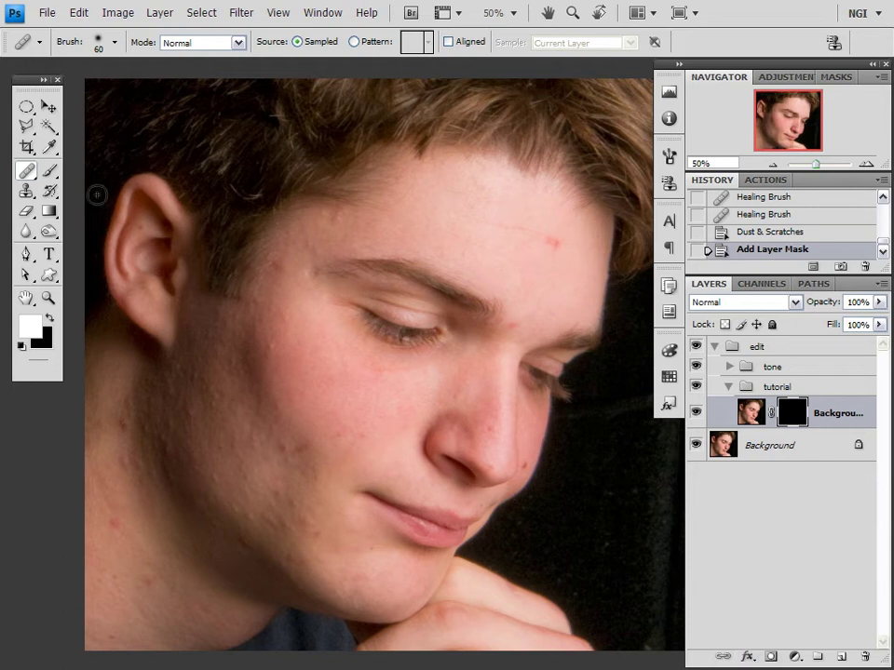
click(53, 173)
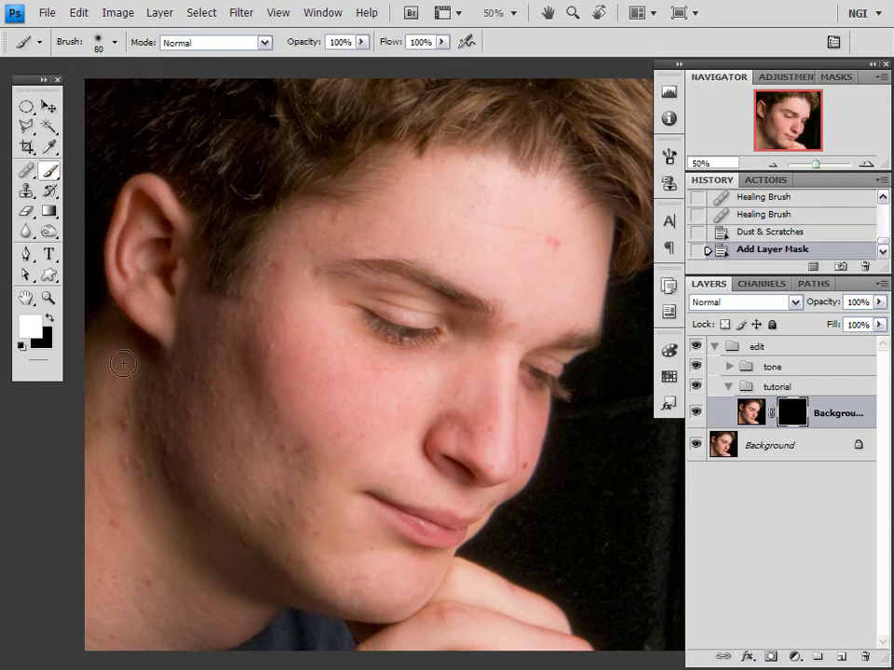
key(bracketright)
key(bracketright)
Step: Paint the layer mask white over the forehead, temple, cheeks, nose, chin and neck to reveal the smoothed skin, sparing eyes, eyebrows and lips
mouse_move(530, 274)
mouse_down()
mouse_move(564, 240)
mouse_move(535, 233)
mouse_move(599, 269)
mouse_move(569, 238)
mouse_up()
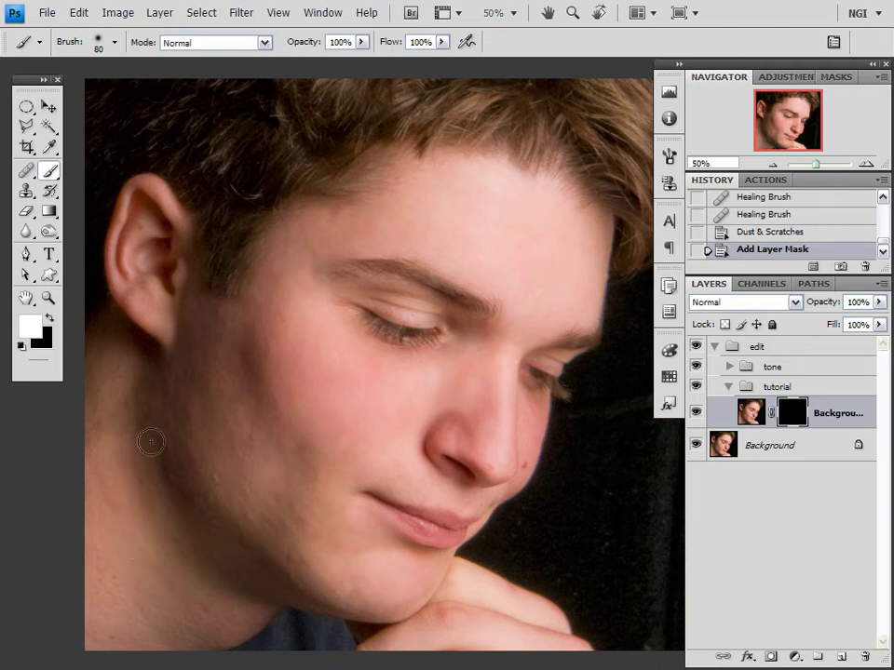
mouse_move(173, 488)
mouse_down()
mouse_move(350, 446)
mouse_move(409, 484)
mouse_move(357, 468)
mouse_up()
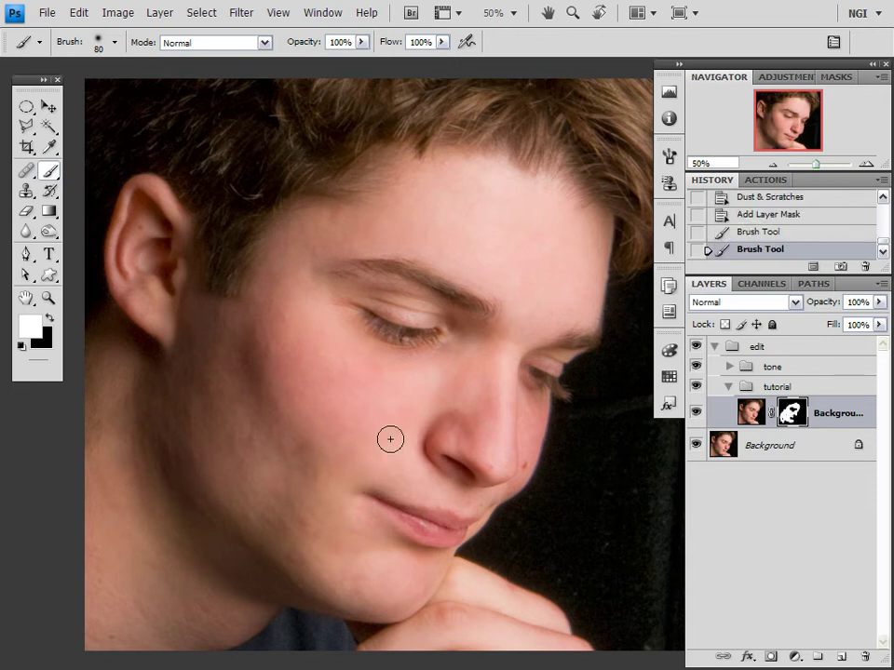
key(ctrl+z)
mouse_move(390, 439)
mouse_down()
mouse_move(445, 485)
mouse_move(372, 459)
mouse_move(386, 453)
mouse_up()
drag(313, 443, 303, 459)
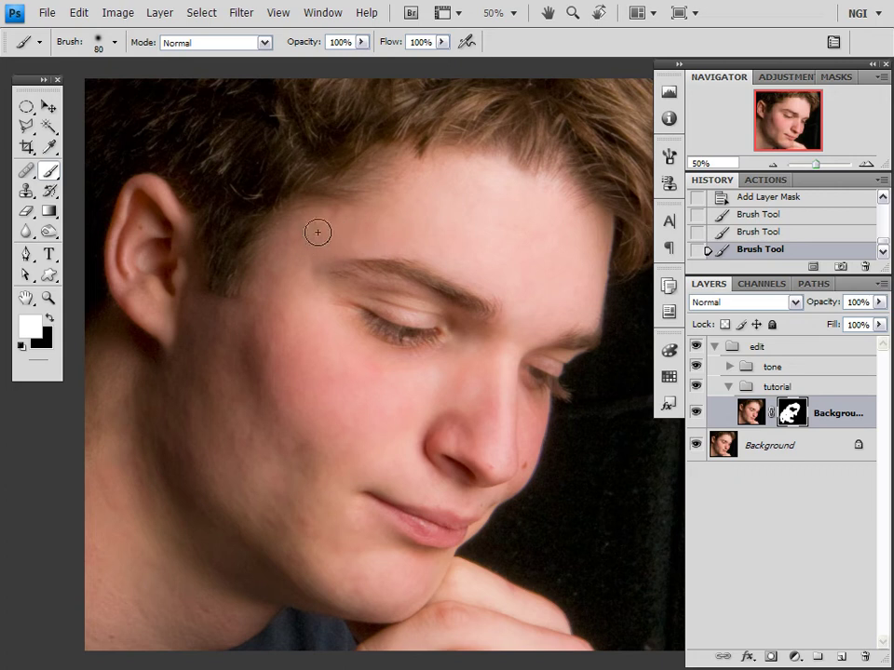
drag(336, 219, 306, 252)
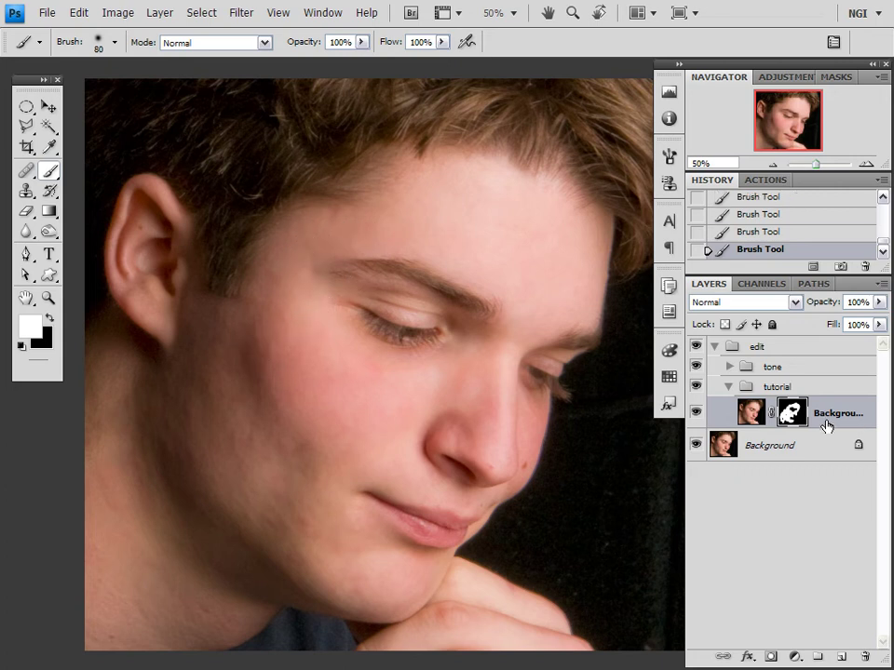
Step: Duplicate the smoothed Background copy layer together with its mask
key(x)
drag(850, 425, 839, 658)
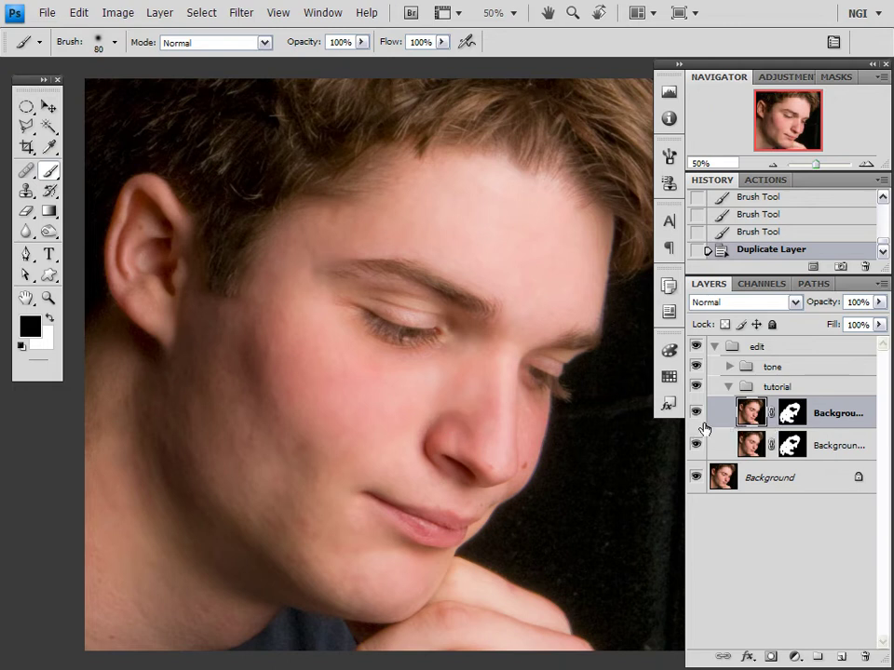
Step: Apply the Grain texture filter to the duplicated layer with intensity 100, contrast 24 and grain type Enlarged, checking the face in the preview
click(241, 13)
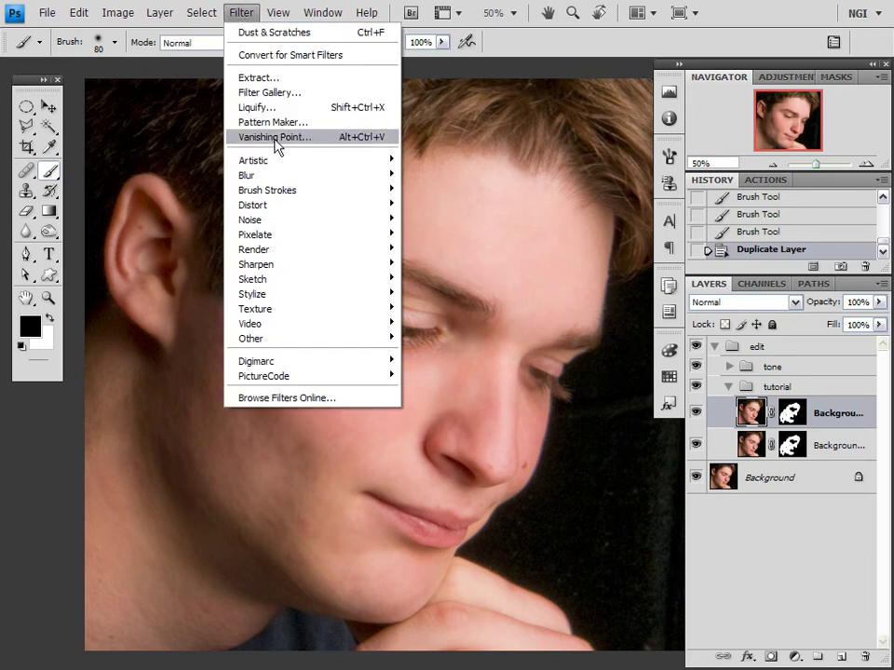
mouse_move(340, 316)
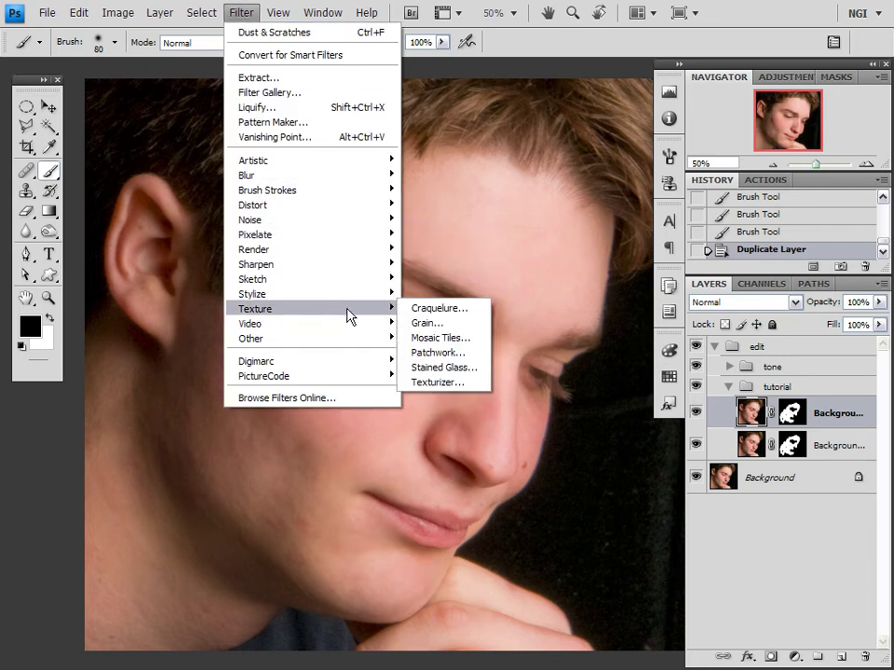
click(442, 328)
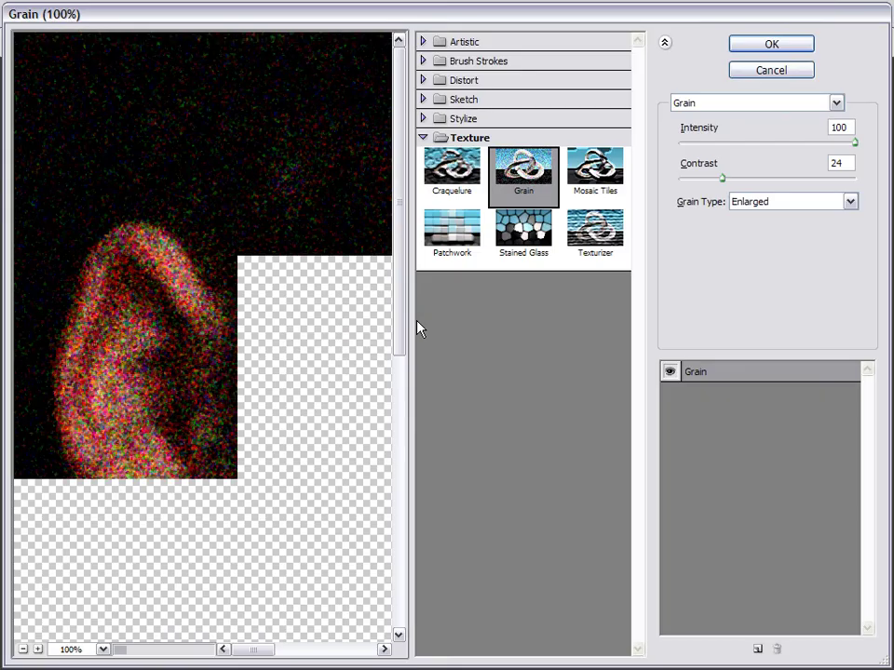
drag(301, 362, 52, 136)
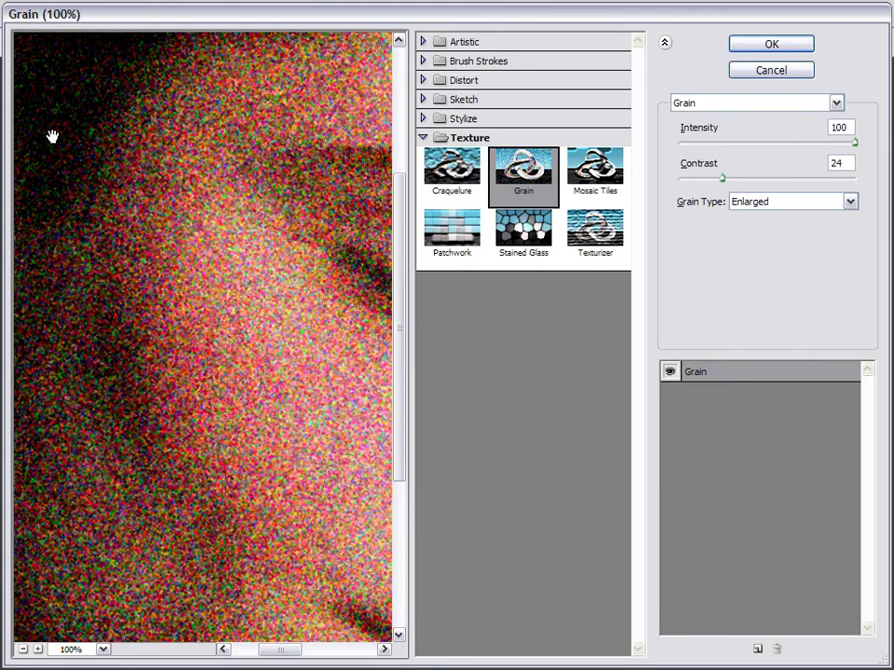
drag(274, 354, 153, 289)
scroll(227, 339, down, 5)
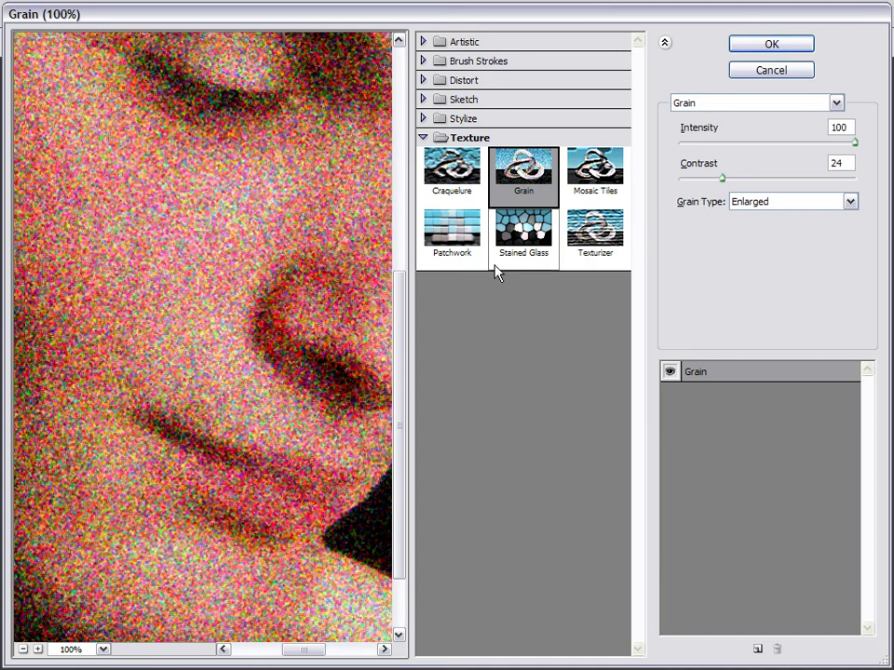
drag(271, 401, 239, 366)
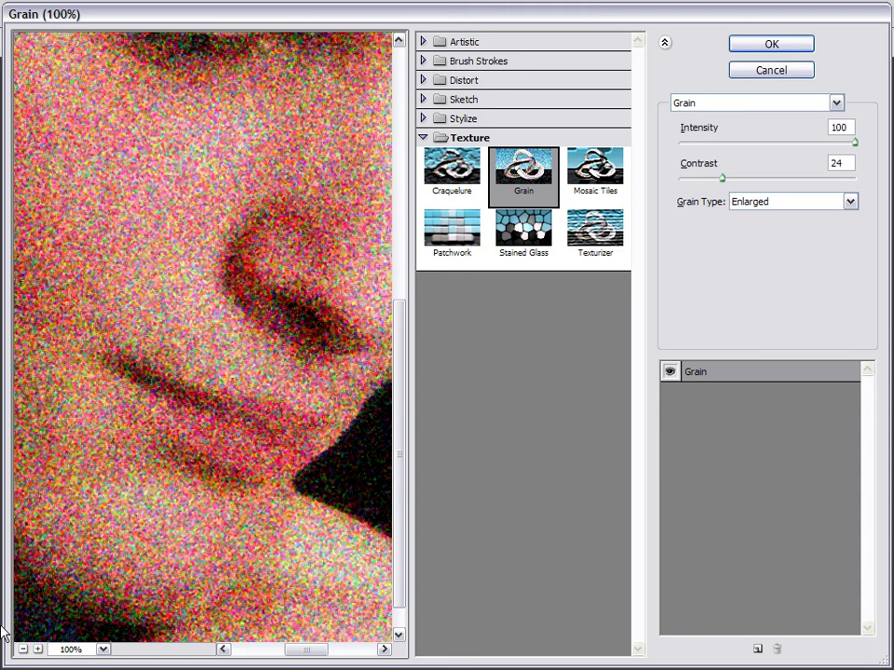
click(20, 650)
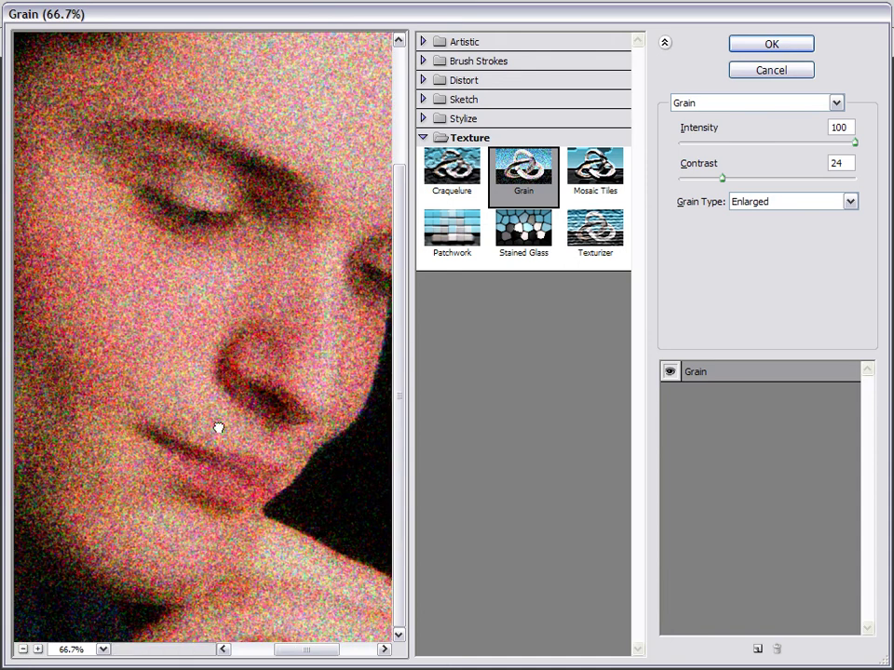
drag(216, 425, 228, 331)
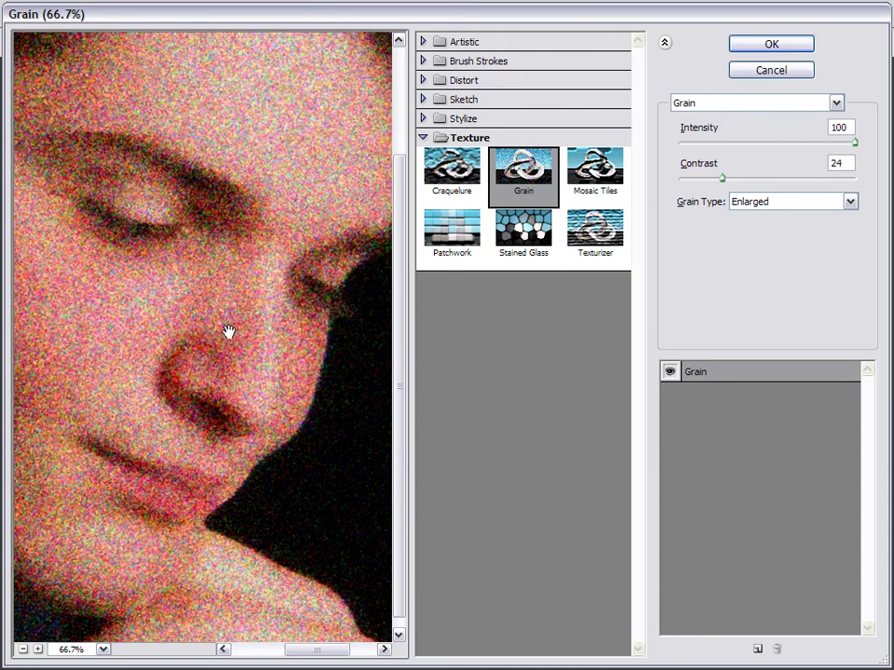
click(788, 49)
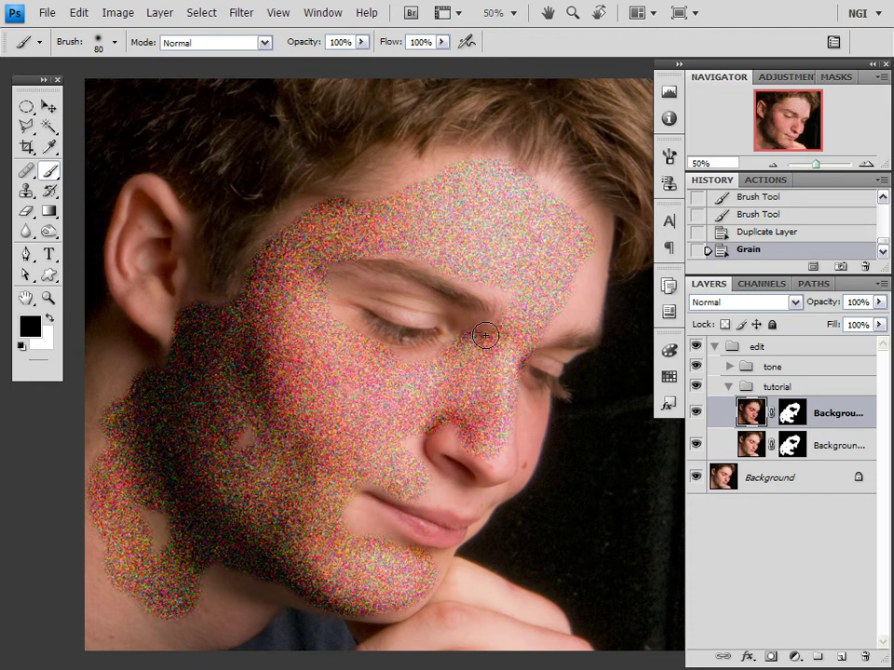
Step: Fade the Grain filter to 14% opacity in Luminosity mode
click(73, 13)
click(147, 86)
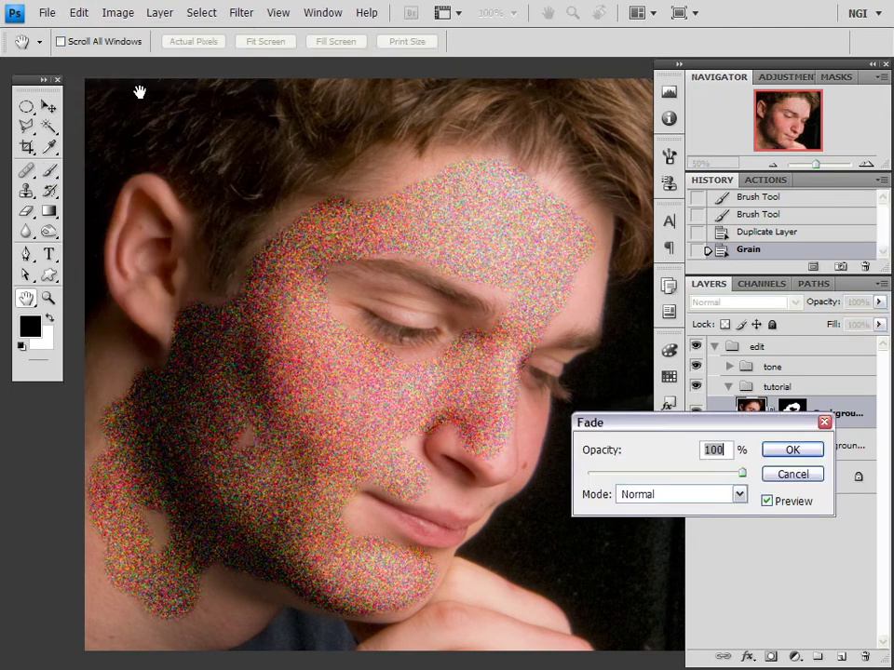
click(657, 504)
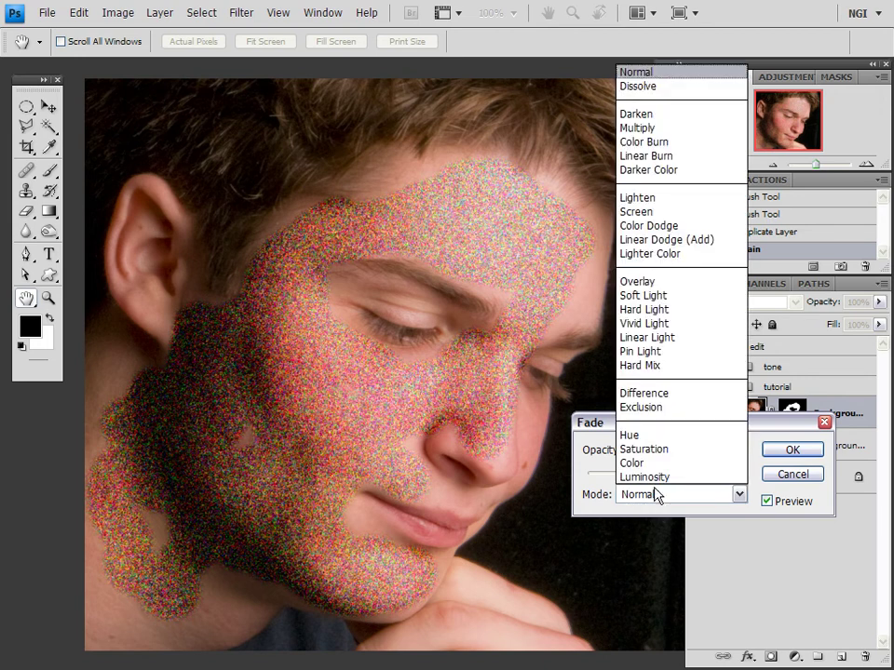
click(664, 477)
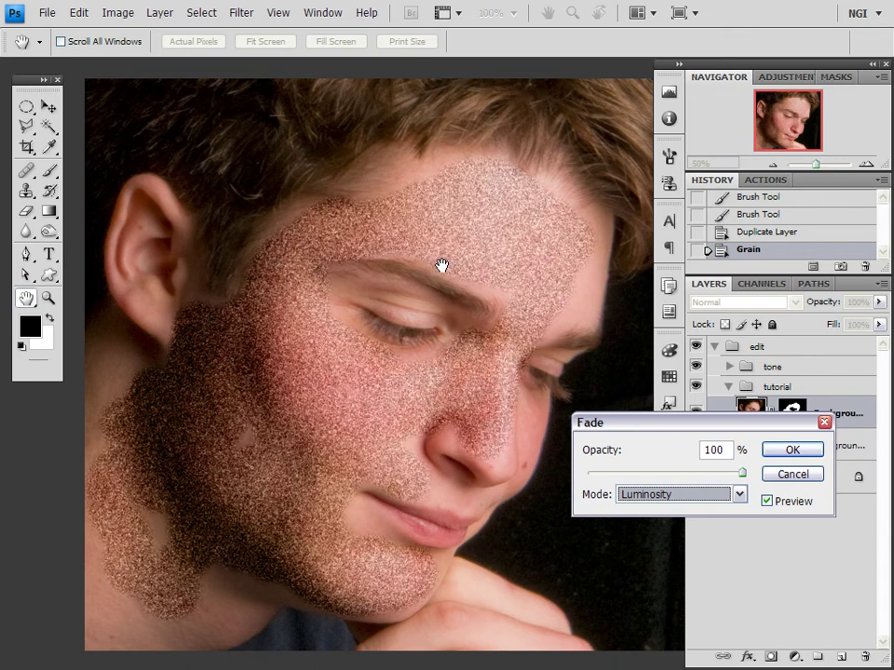
click(606, 473)
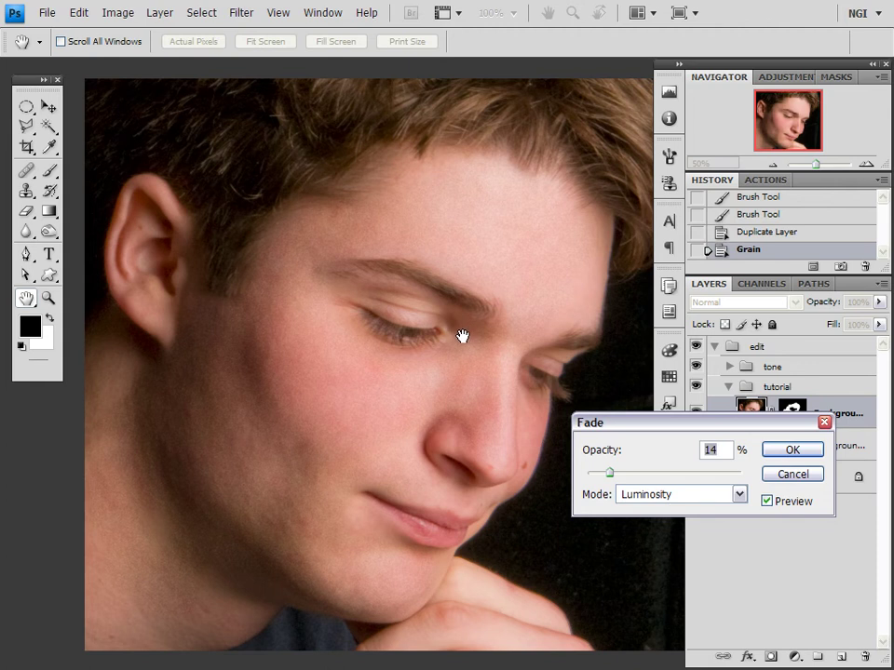
click(792, 451)
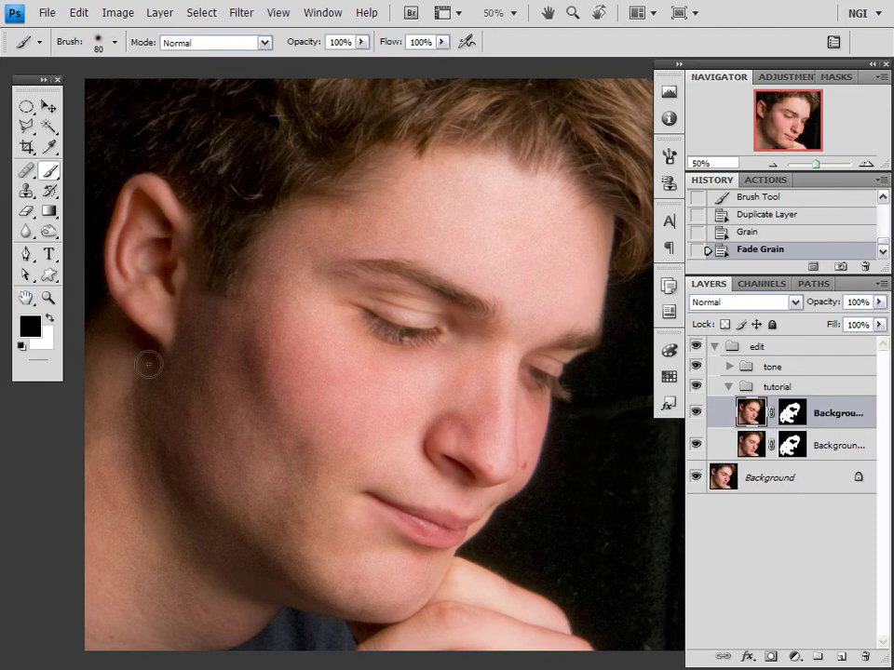
Step: Paint white on the grain layer's mask over the cheek near the jaw
click(790, 413)
key(x)
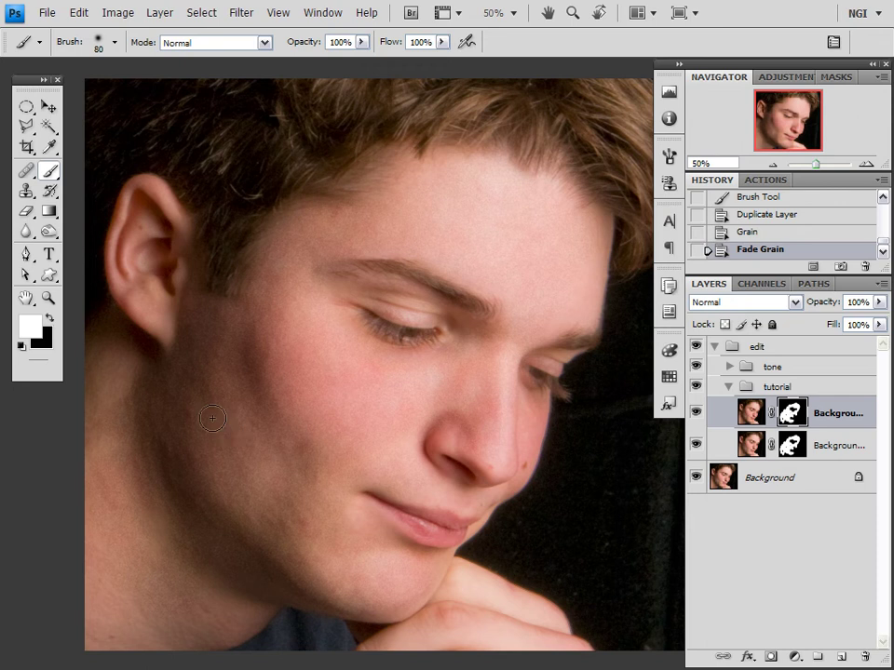
drag(237, 408, 226, 413)
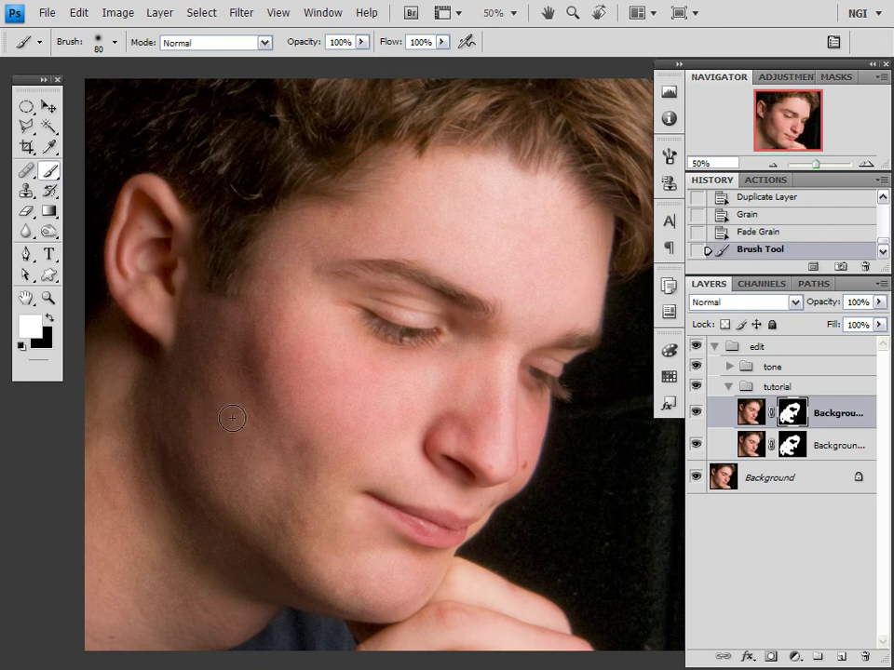
Step: Revert the image to the Duplicate Layer history state, undoing the grain, its fade and the mask stroke
click(883, 197)
scroll(884, 201, up, 4)
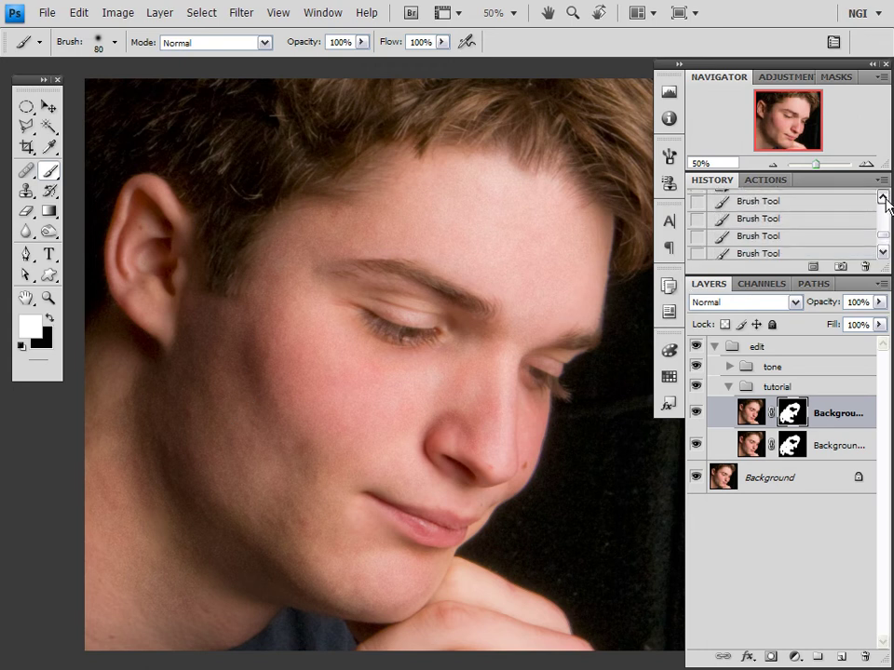
drag(883, 240, 877, 247)
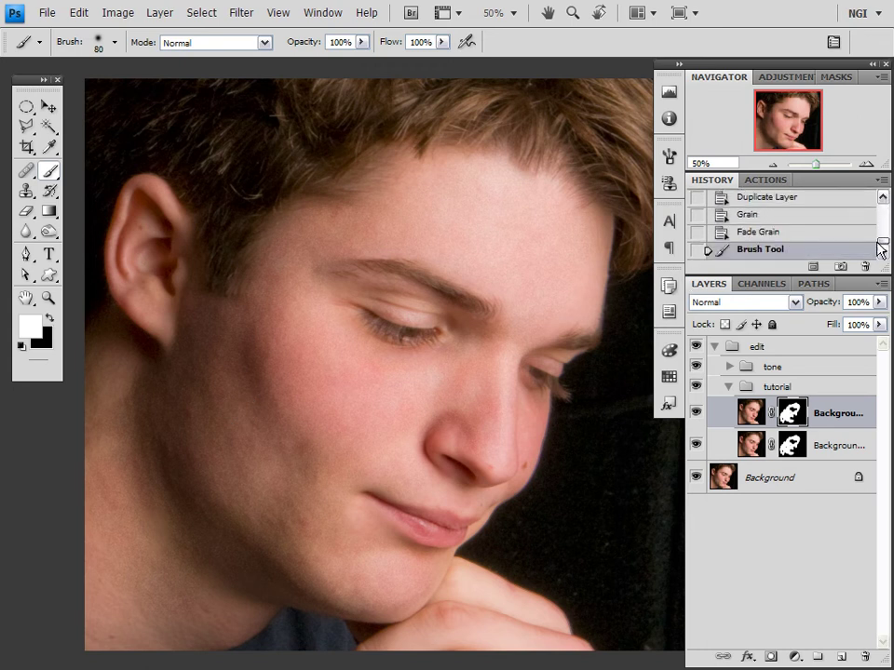
click(829, 201)
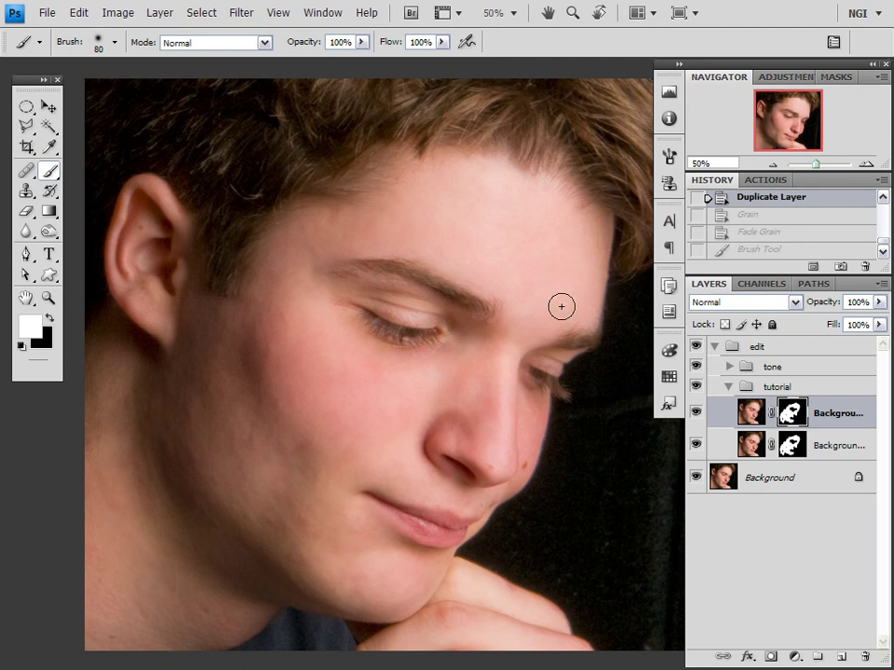
Step: Target the duplicated layer's image instead of its mask and apply a Gaussian Blur with a radius of 13.9 pixels
click(748, 414)
key(x)
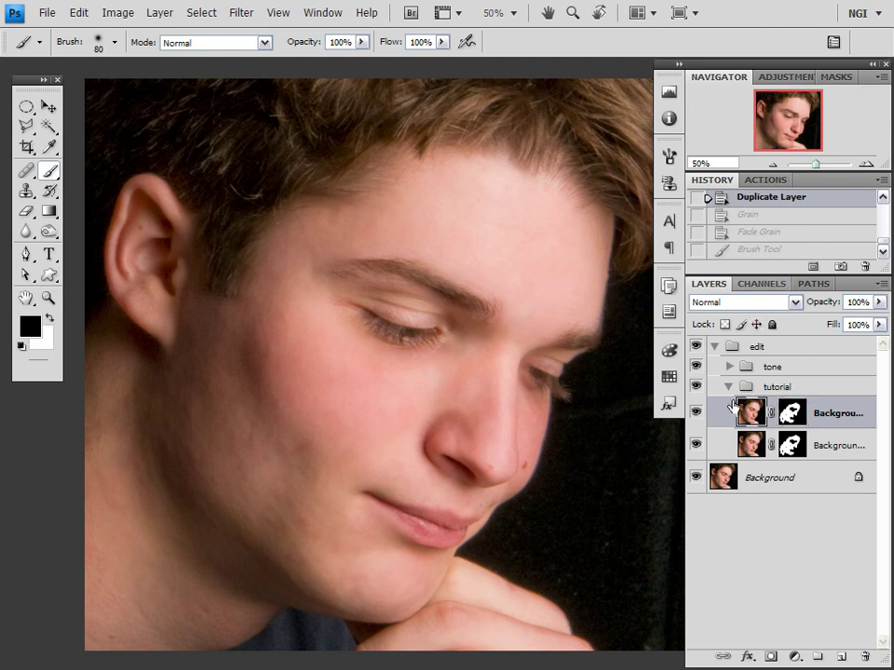
click(241, 15)
mouse_move(319, 184)
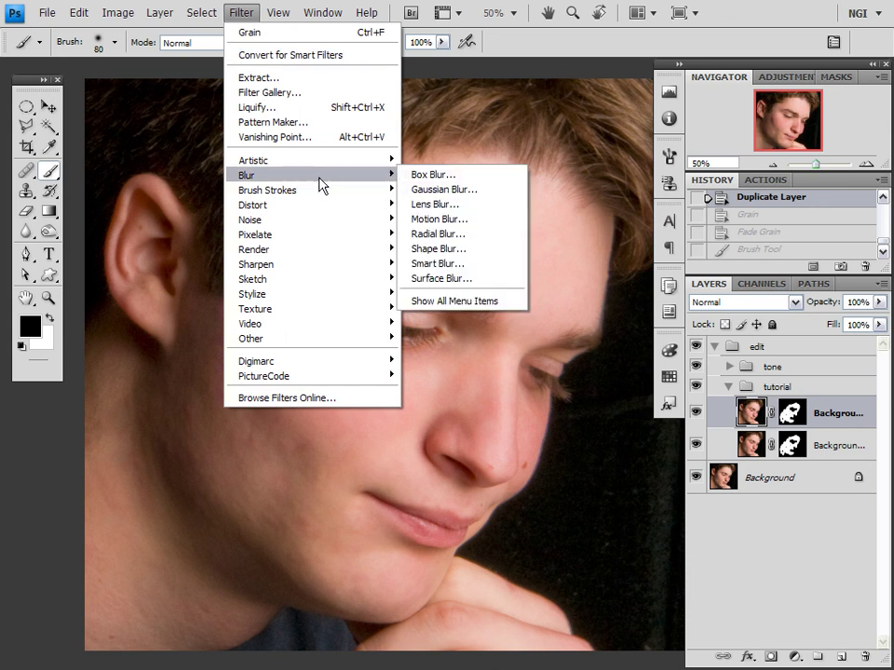
click(430, 190)
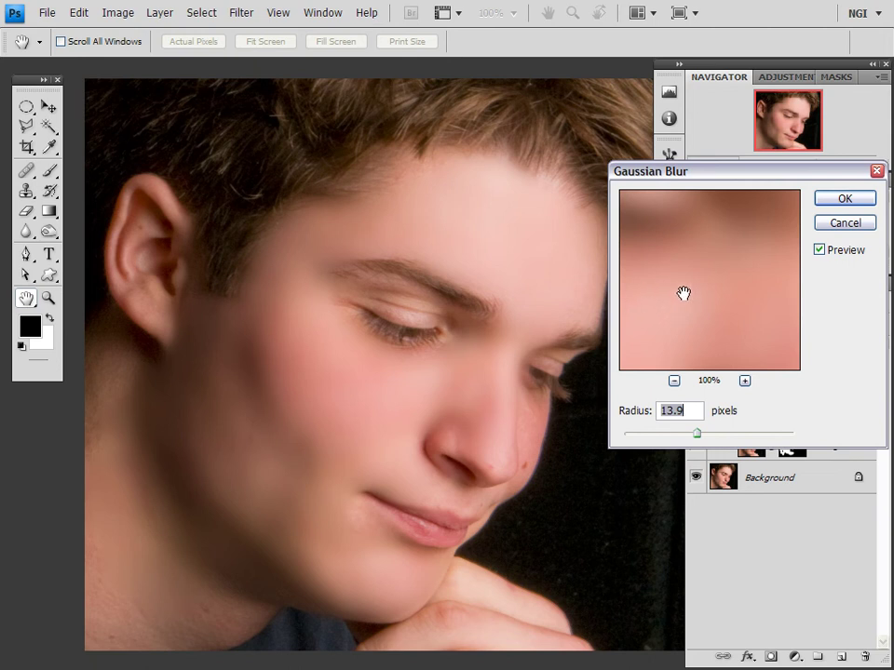
click(856, 203)
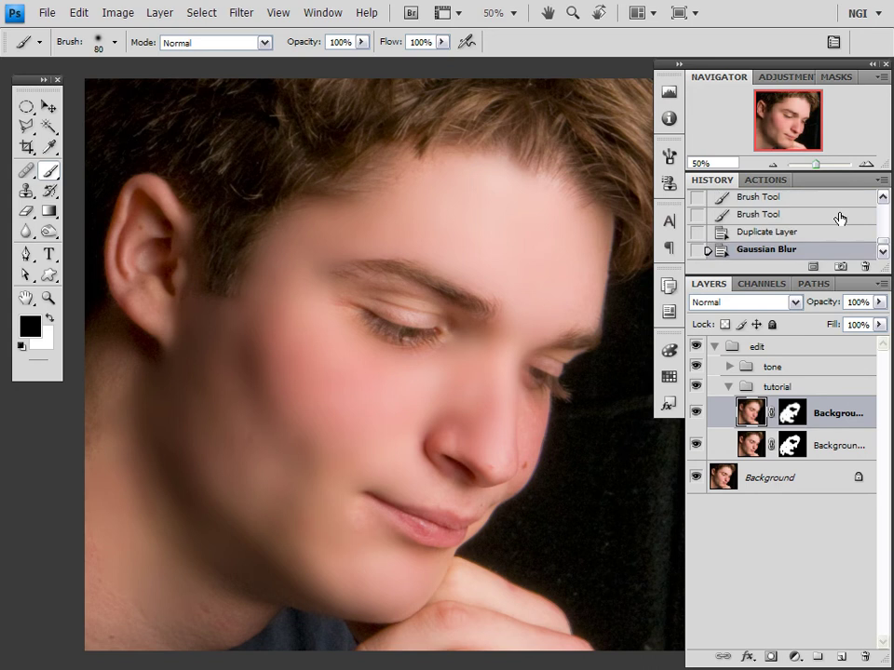
Step: Apply the Grain texture filter to the blurred layer with intensity 100, contrast 24 and grain type Enlarged
click(239, 13)
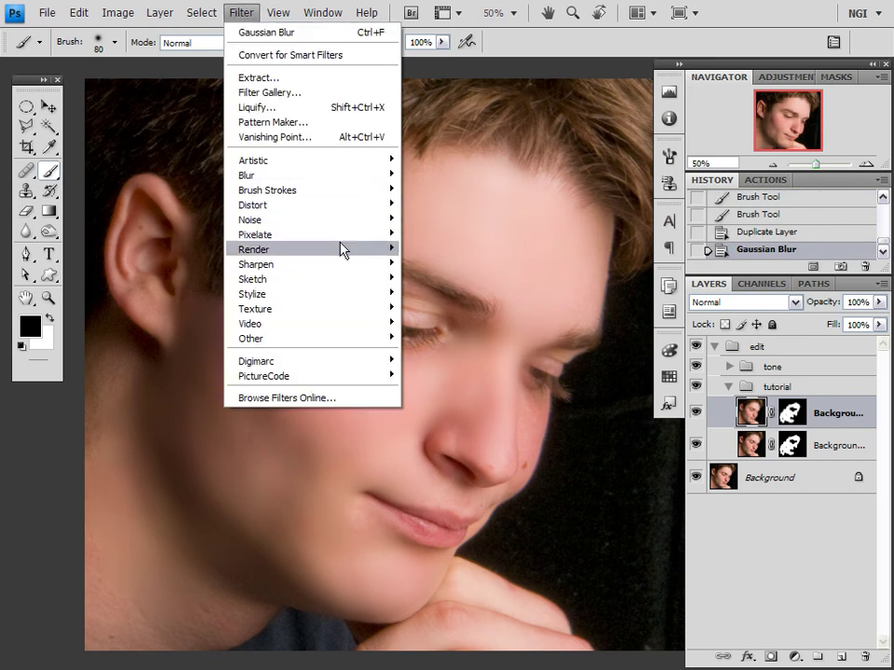
mouse_move(343, 229)
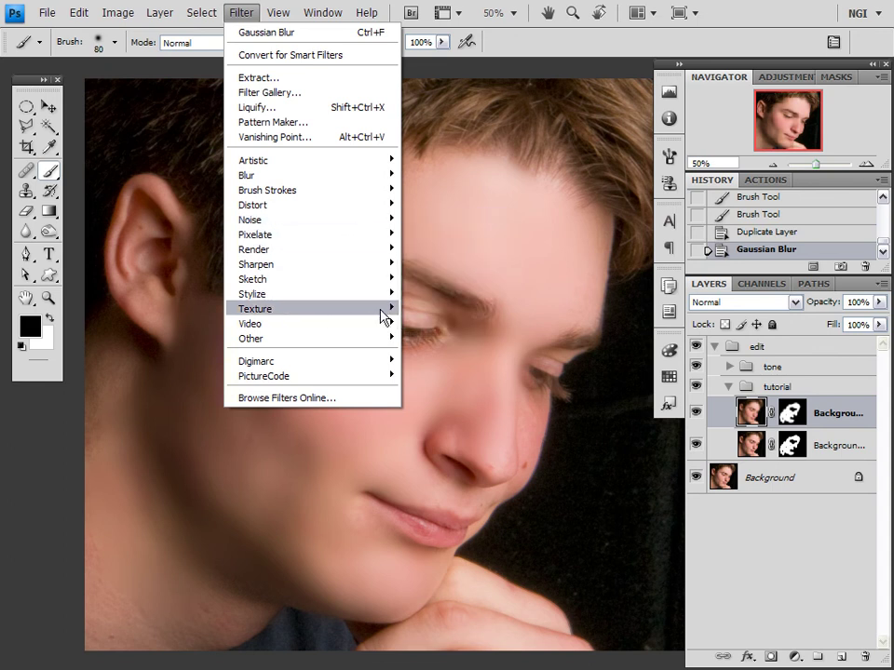
mouse_move(394, 311)
click(453, 322)
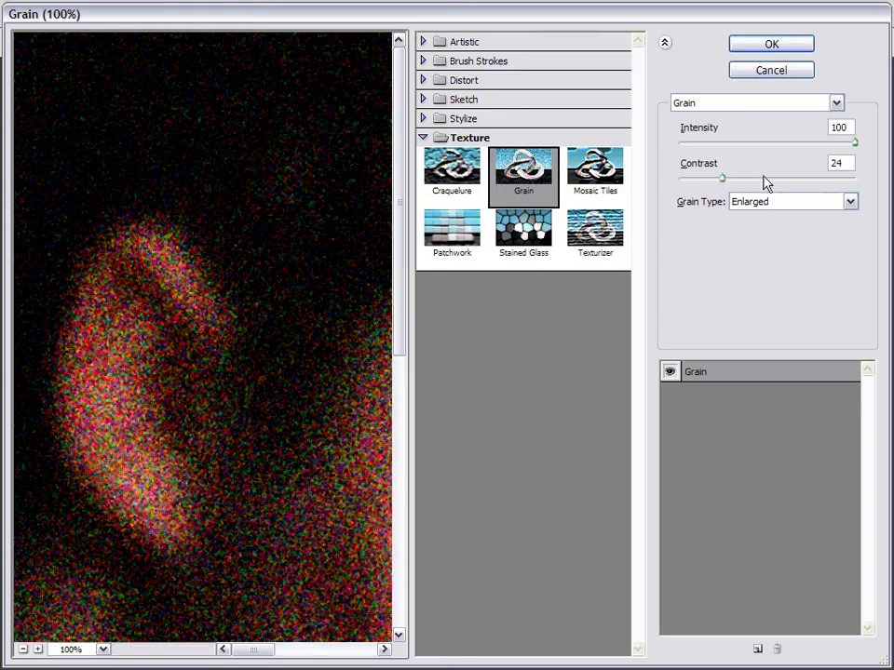
click(774, 43)
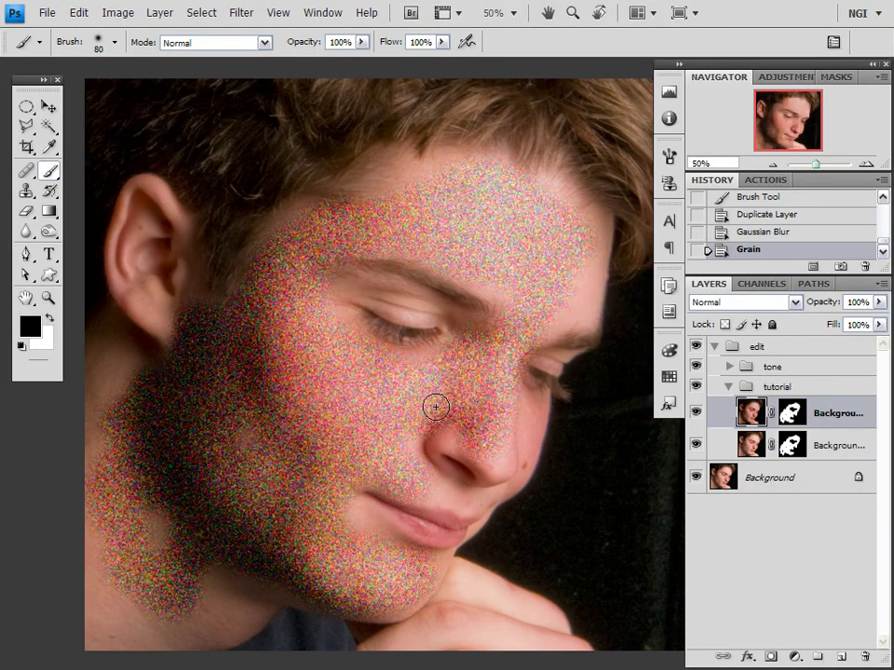
Step: Fade the blurred layer's Grain filter to 15% opacity in Luminosity mode
click(82, 12)
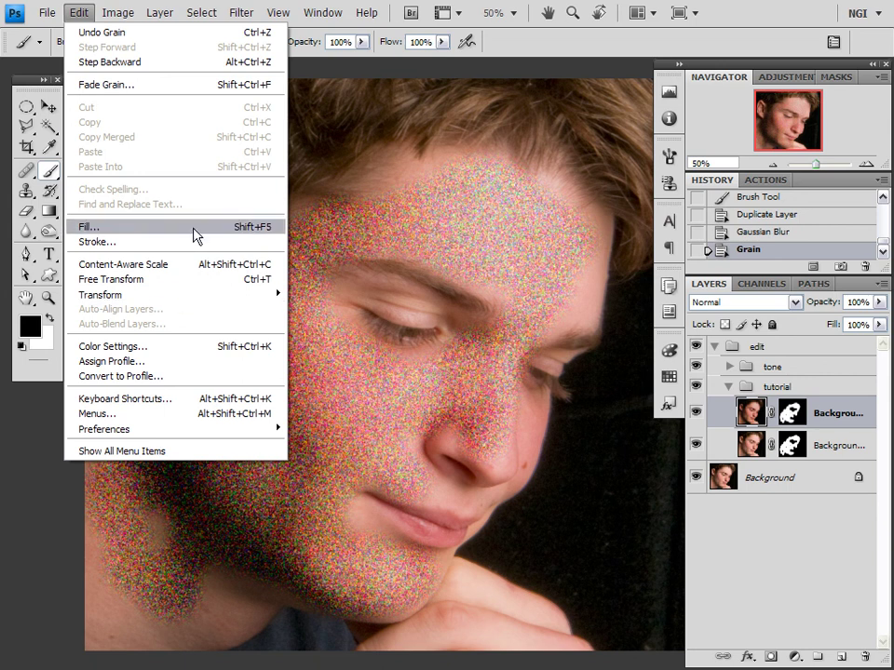
click(157, 86)
click(664, 502)
click(668, 482)
drag(629, 478, 614, 479)
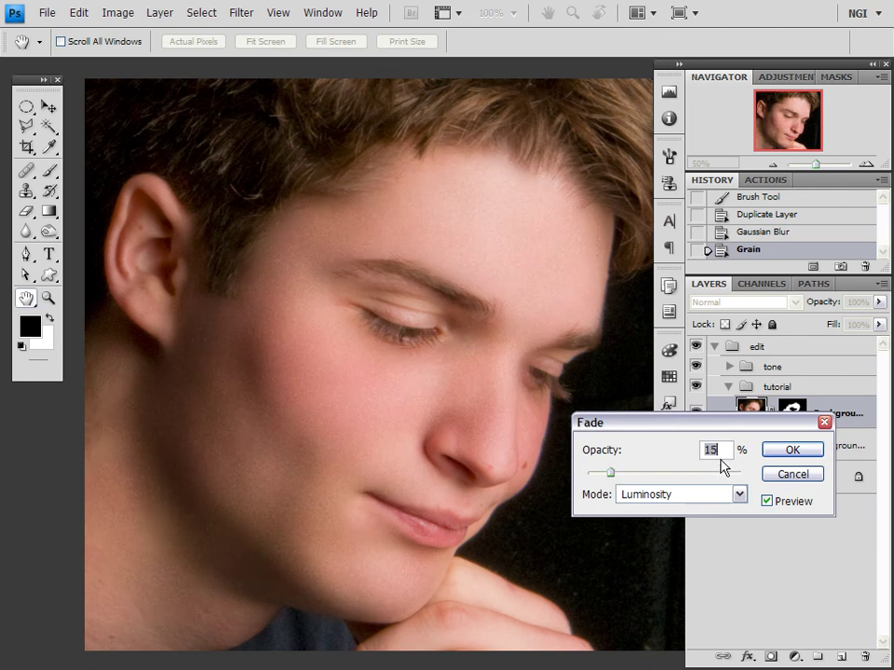
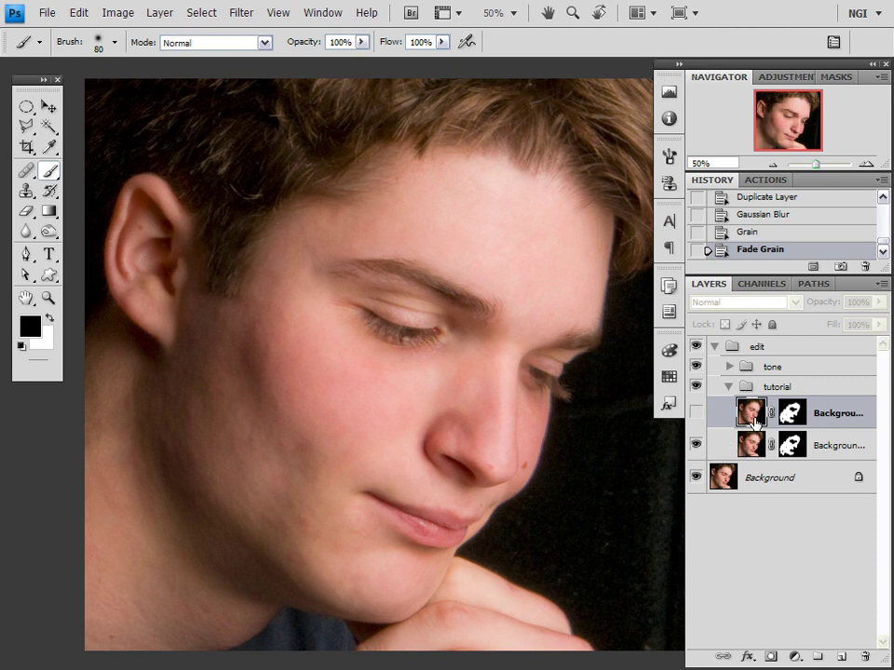
Step: Compare the original portrait with each retouching layer by hiding both Background copies and showing them again one at a time
click(697, 448)
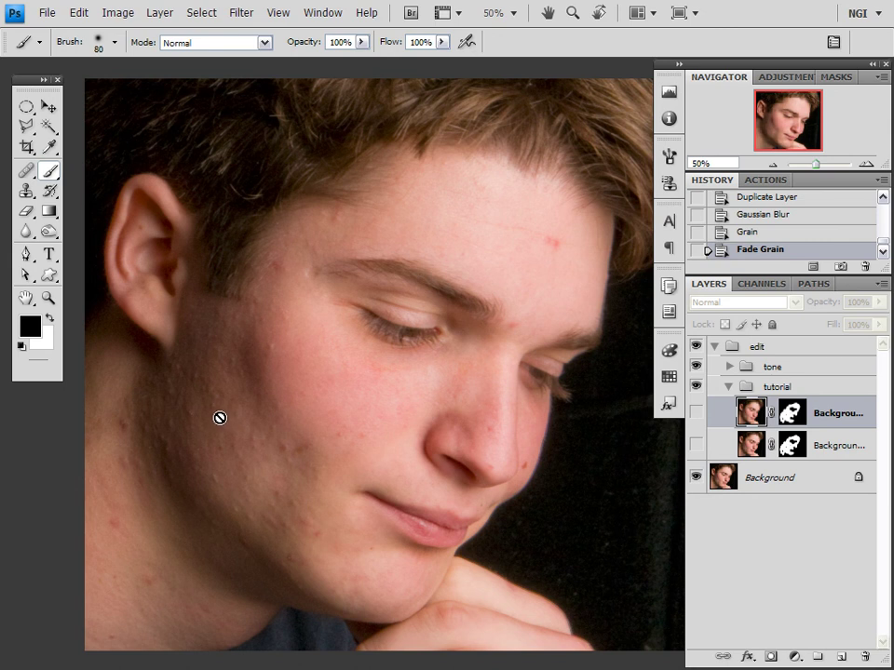
click(696, 449)
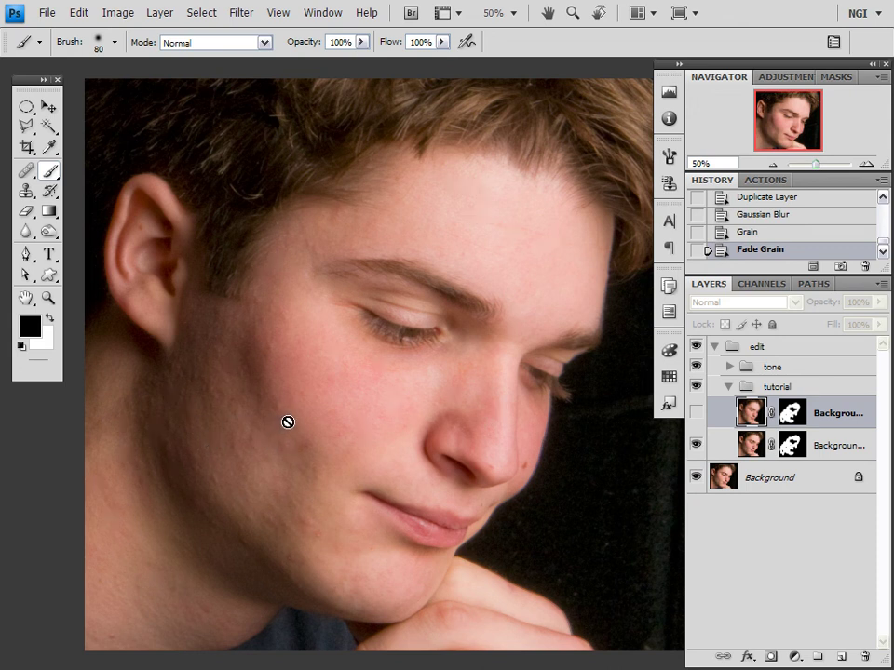
click(696, 413)
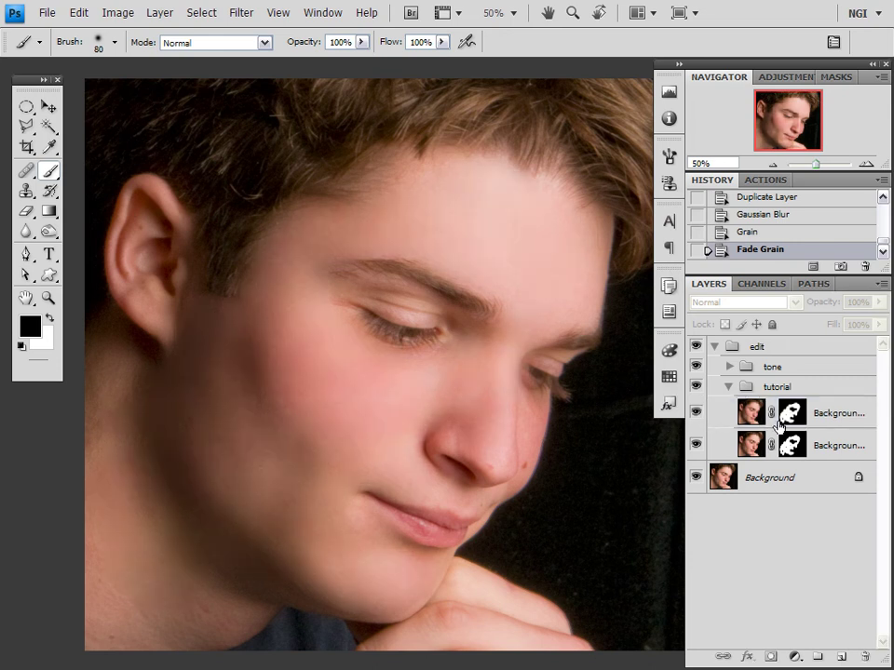
Step: Lower the opacity of the blurred, grained top layer to 52%
click(852, 413)
drag(824, 308, 791, 308)
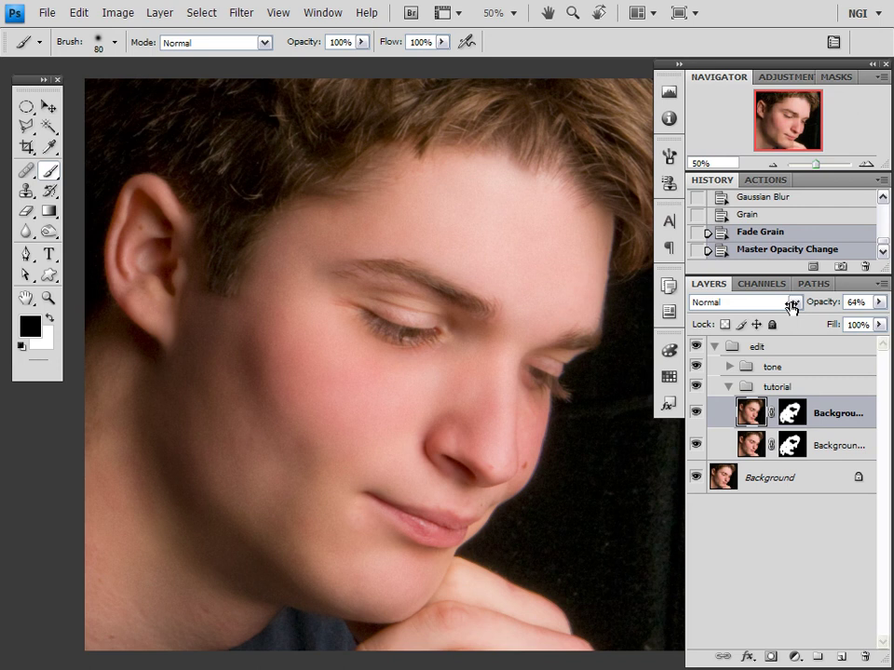
drag(792, 307, 781, 307)
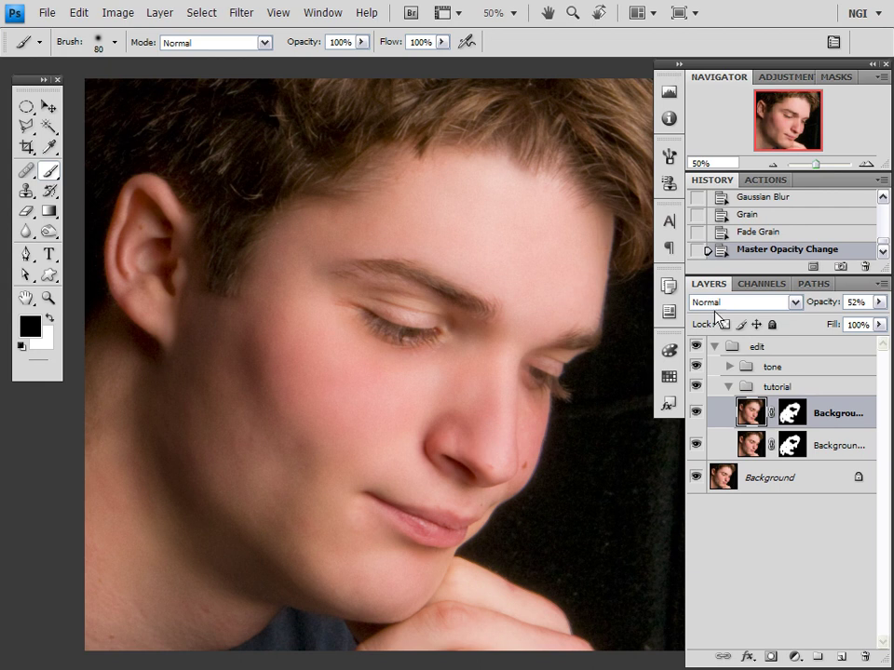
Step: Show the Color Balance and Selective Color layers in the tone group, and compare the portrait with the edit group hidden and shown
click(727, 368)
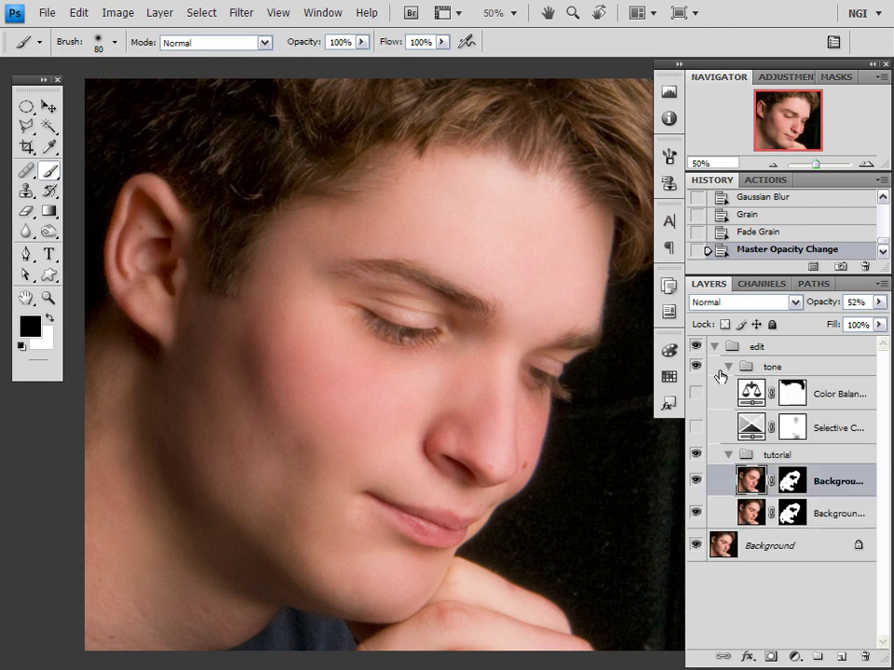
click(695, 393)
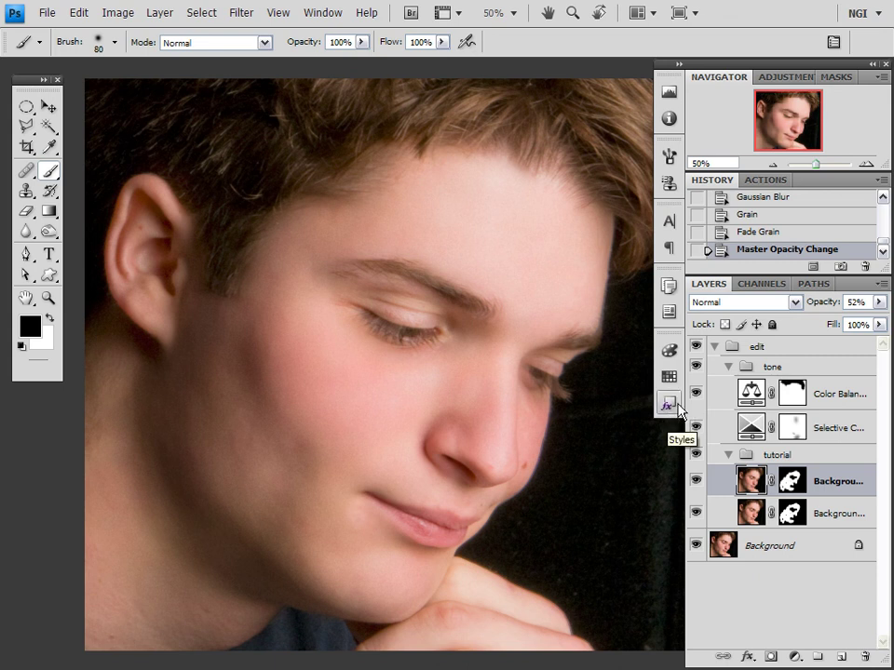
click(700, 350)
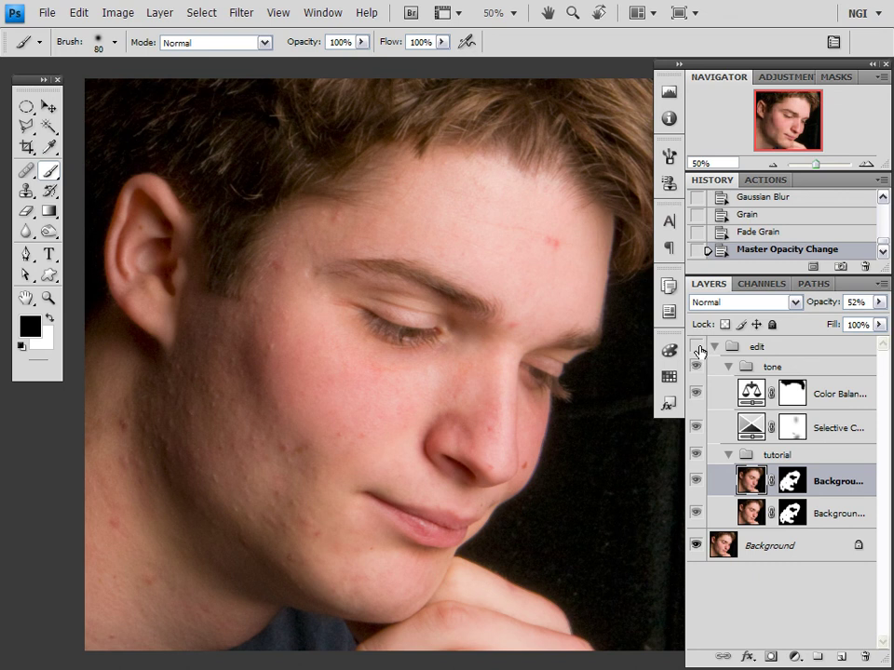
click(699, 349)
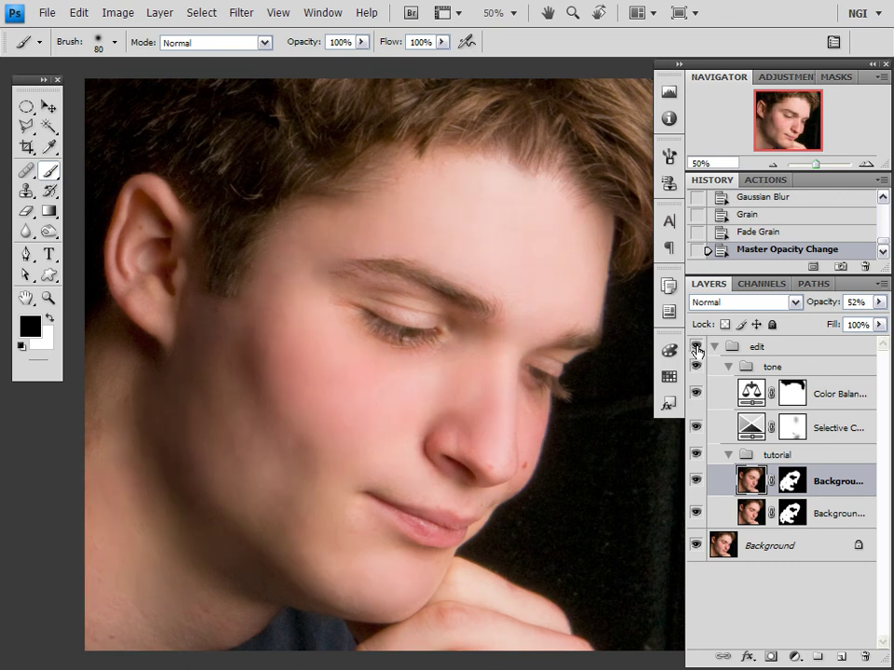